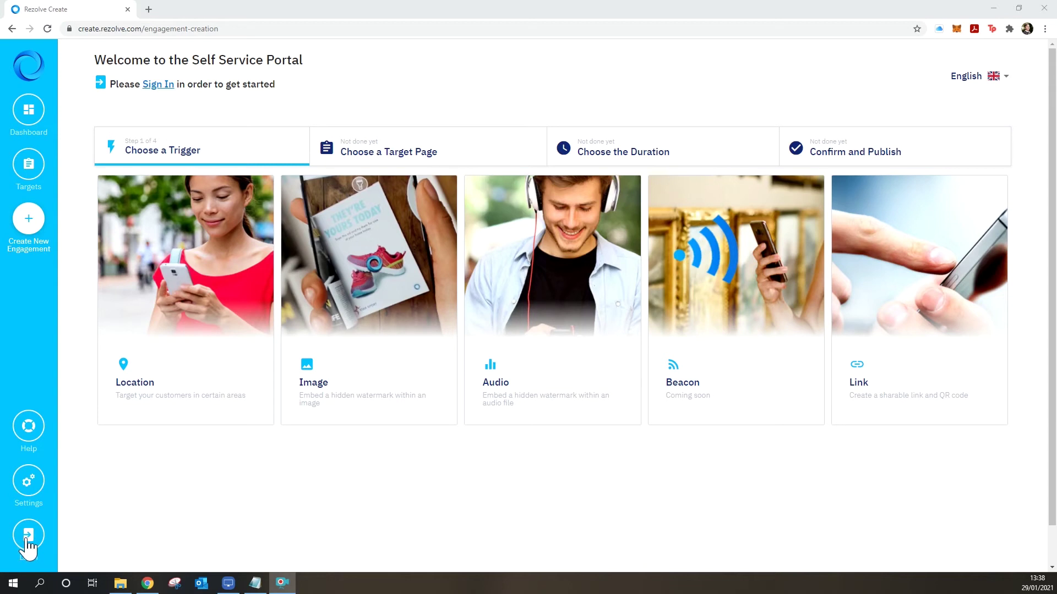
Sign in to the self-service portal with the existing account's saved credentials.
click(159, 85)
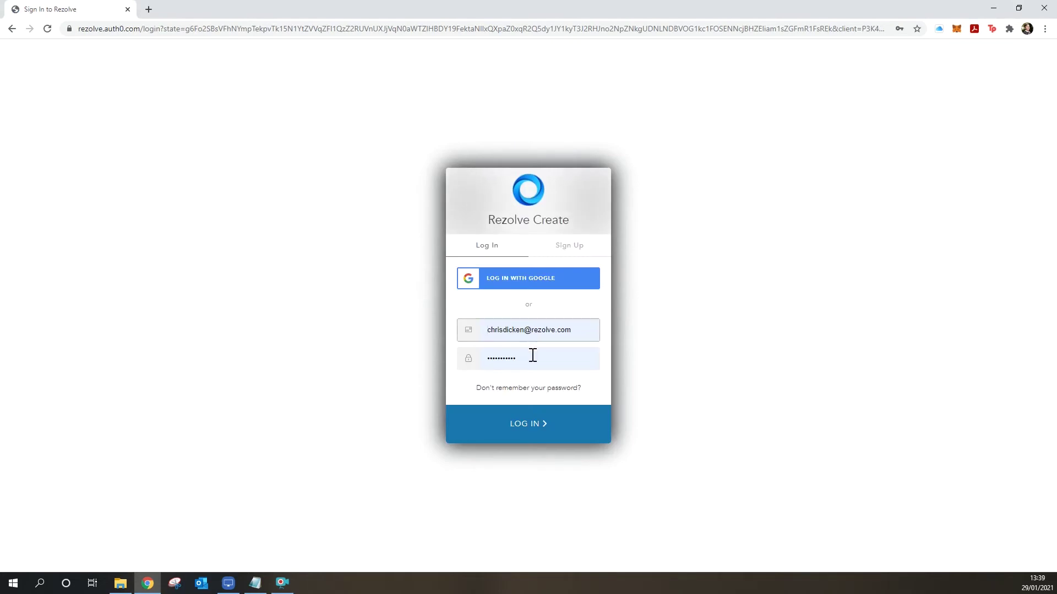
click(589, 254)
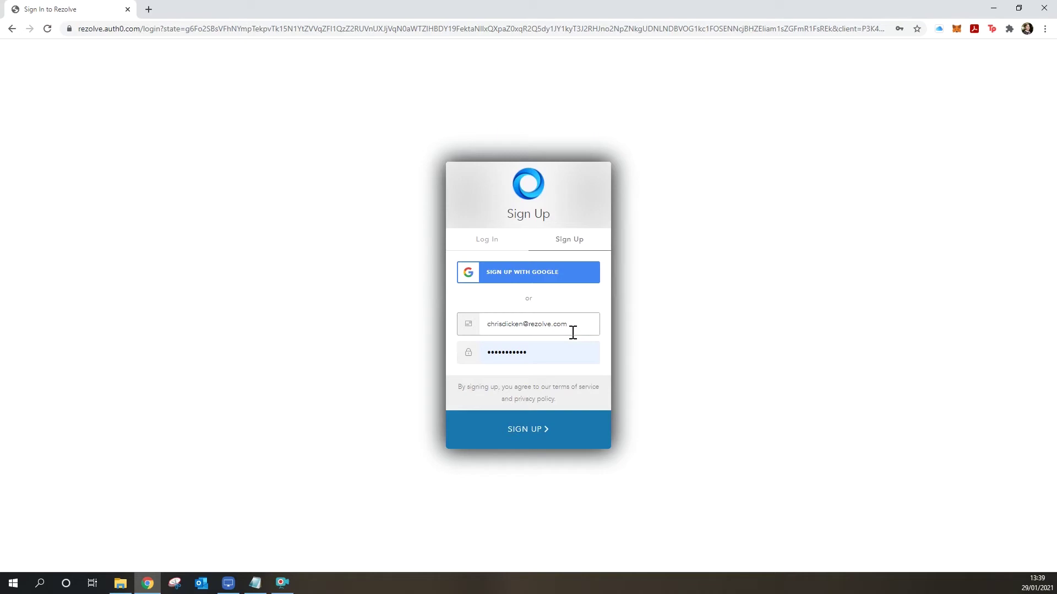
click(496, 243)
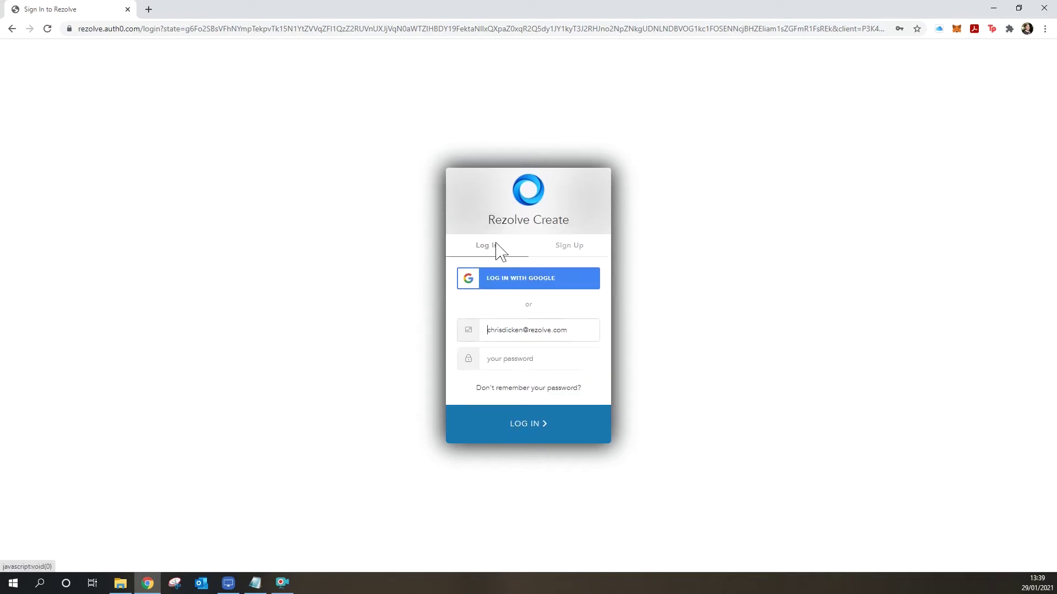
click(551, 430)
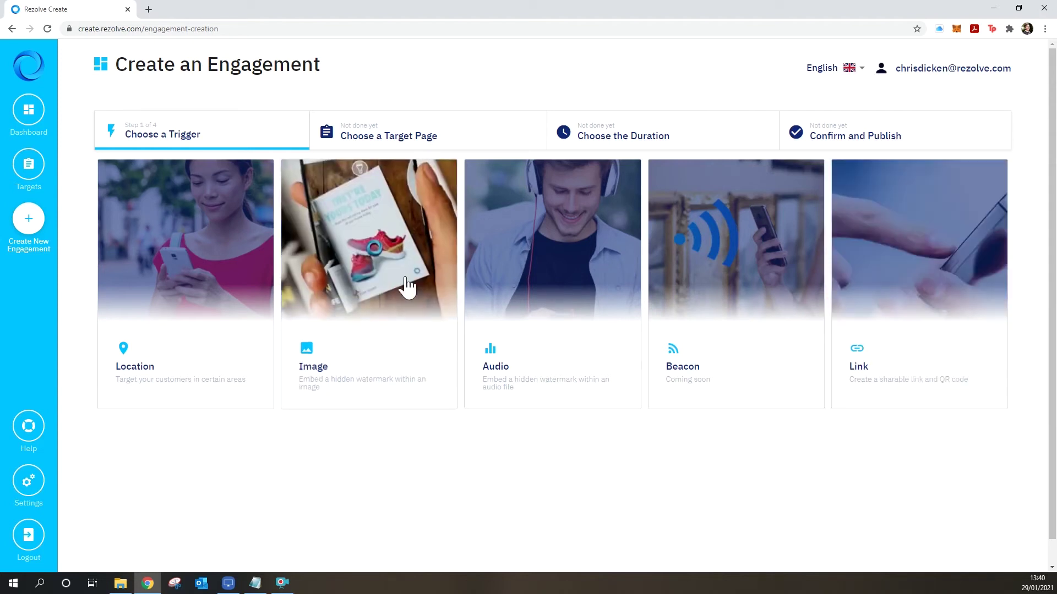
Choose Location as the trigger for the new engagement.
click(242, 275)
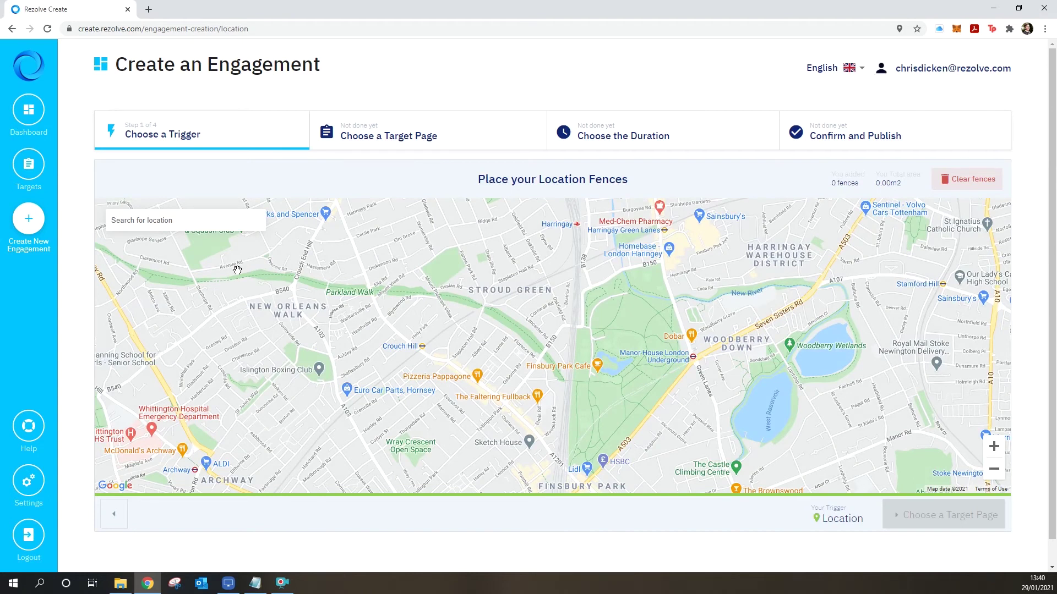
drag(567, 326, 699, 338)
drag(259, 377, 301, 375)
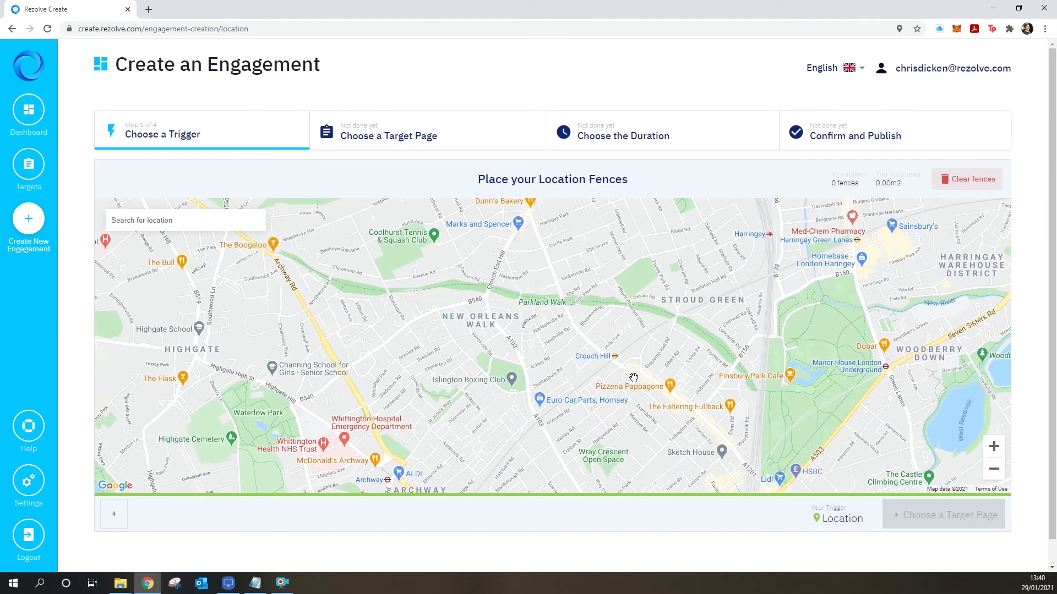
scroll(634, 378, up, 3)
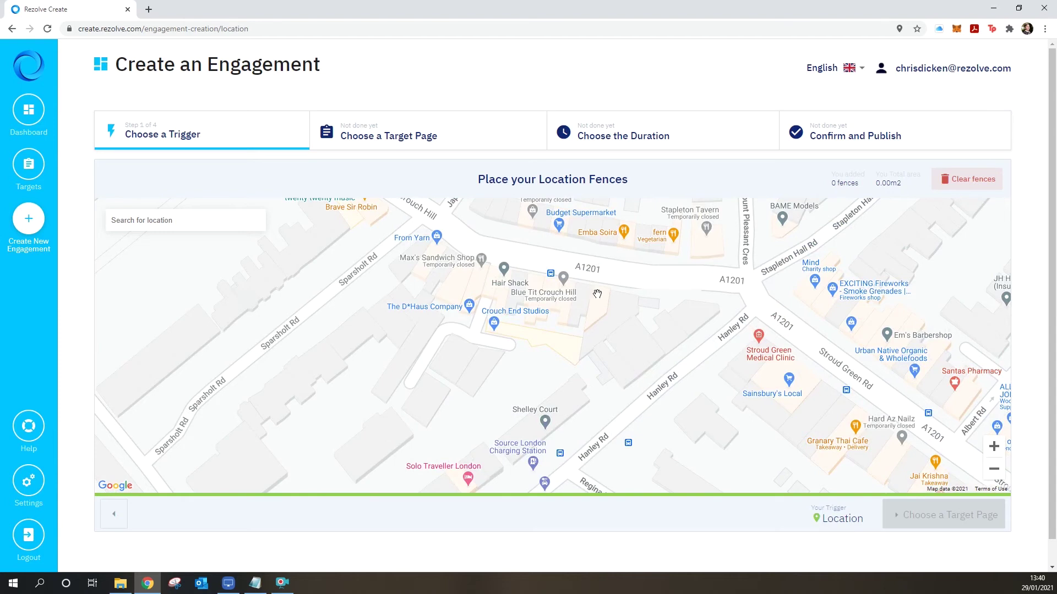
Place a location fence south of the A1201 near Blue Tit Crouch Hill and enlarge it to about 24,250 m².
click(597, 294)
scroll(770, 388, down, 1)
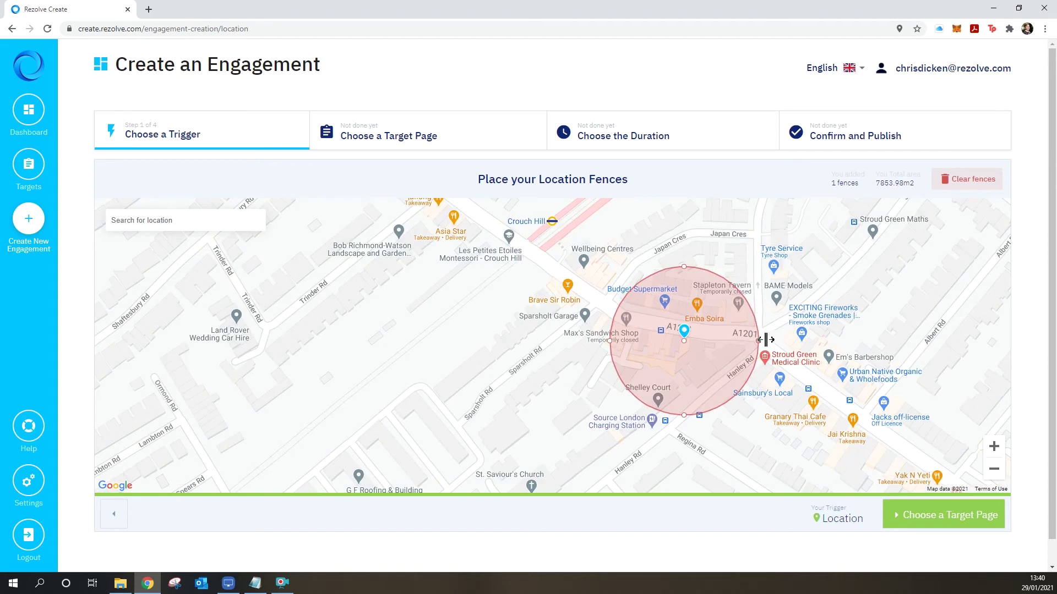
drag(758, 340, 814, 341)
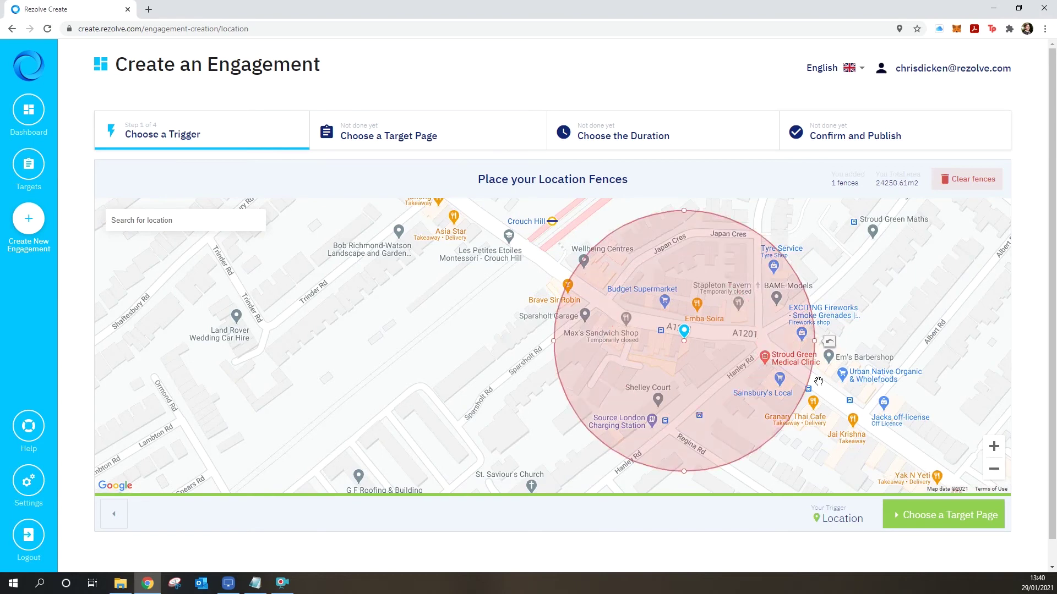
Shift the enlarged location fence slightly to the north-east and delete it.
mouse_move(684, 378)
mouse_move(712, 385)
mouse_down()
mouse_move(687, 392)
mouse_move(740, 406)
mouse_up()
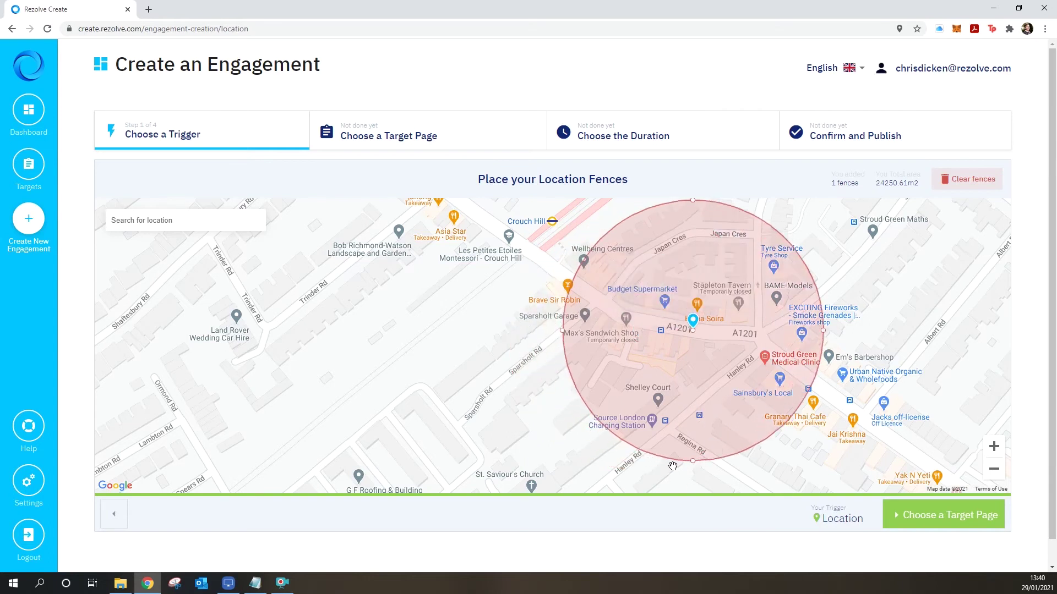
click(693, 320)
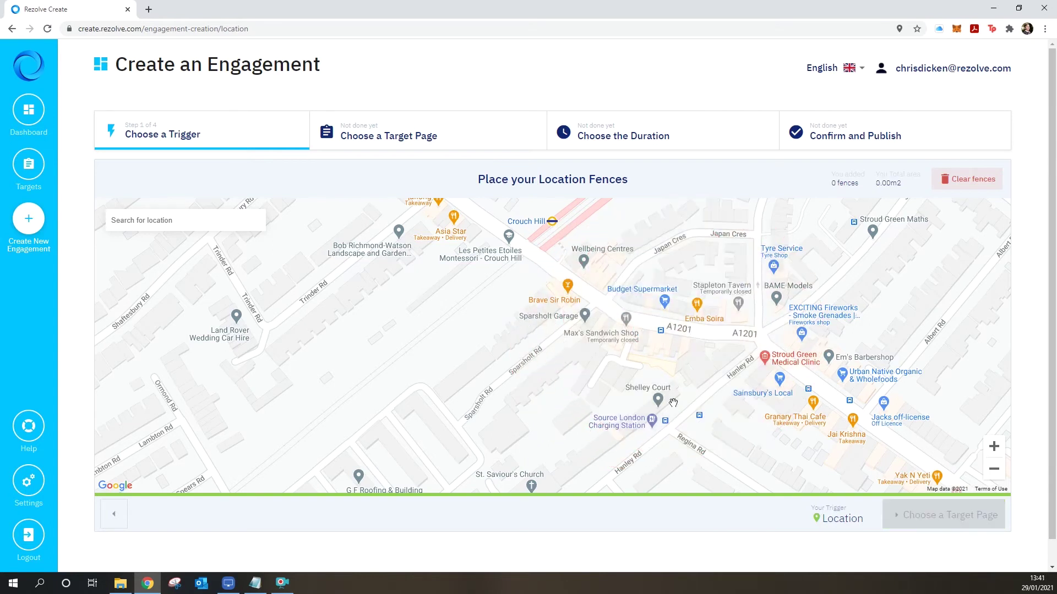
Place a default-size location fence just south of the A1201 near Max's Sandwich Shop and continue to the target page choice.
click(684, 343)
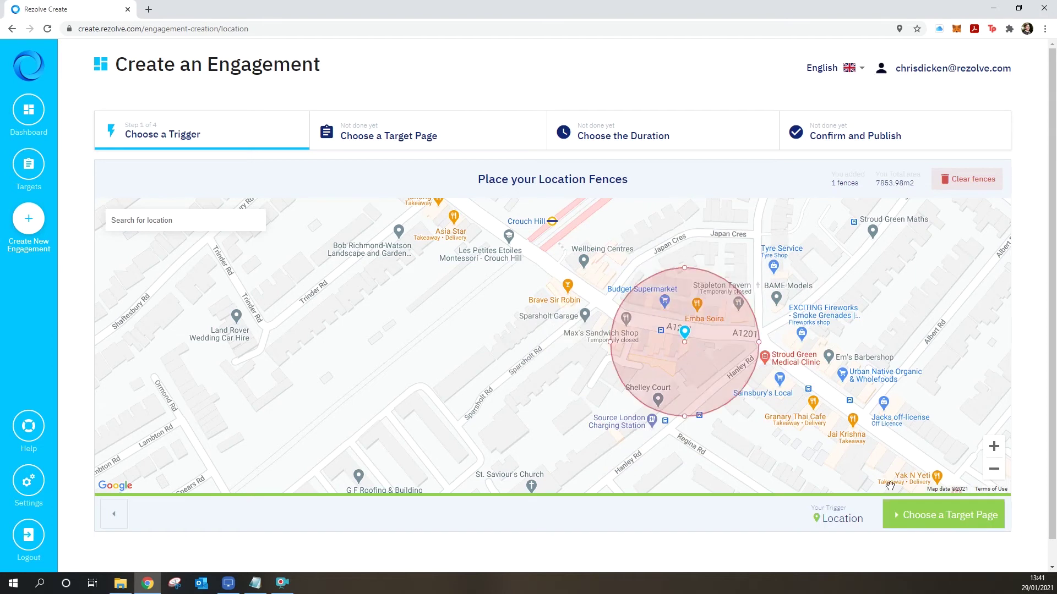
click(934, 527)
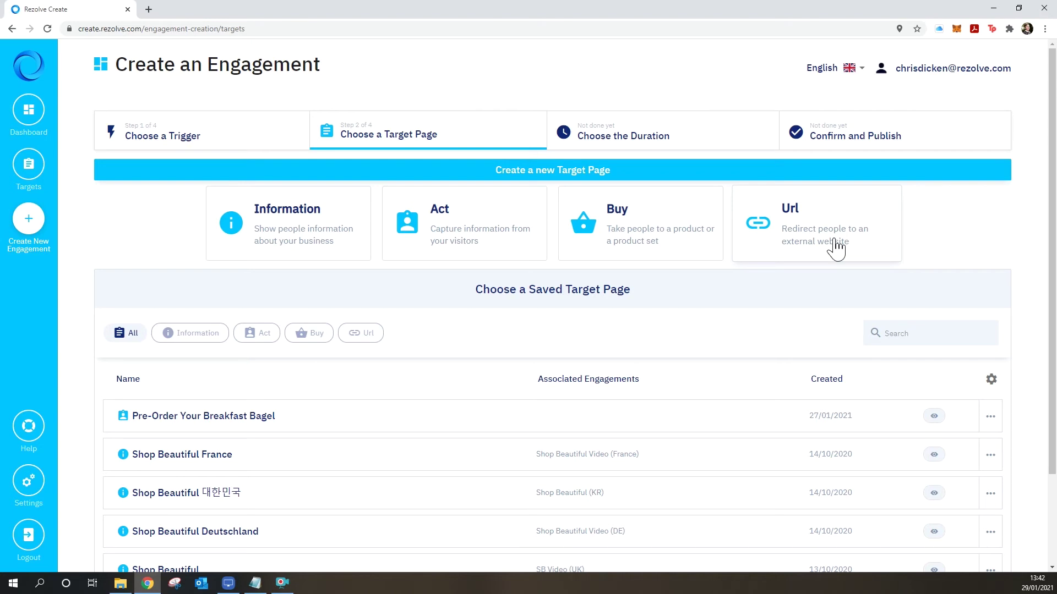
Create an Information target page titled "Dan's Sandwich Shop" with the subtitle "Fresh, Local, Delicious".
click(334, 254)
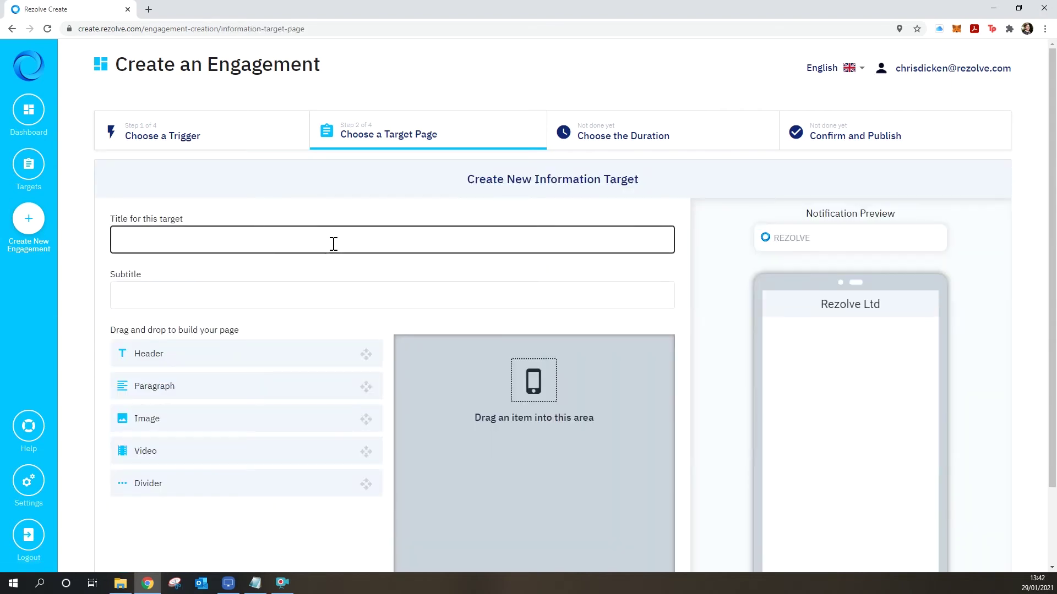
key(alt+Tab)
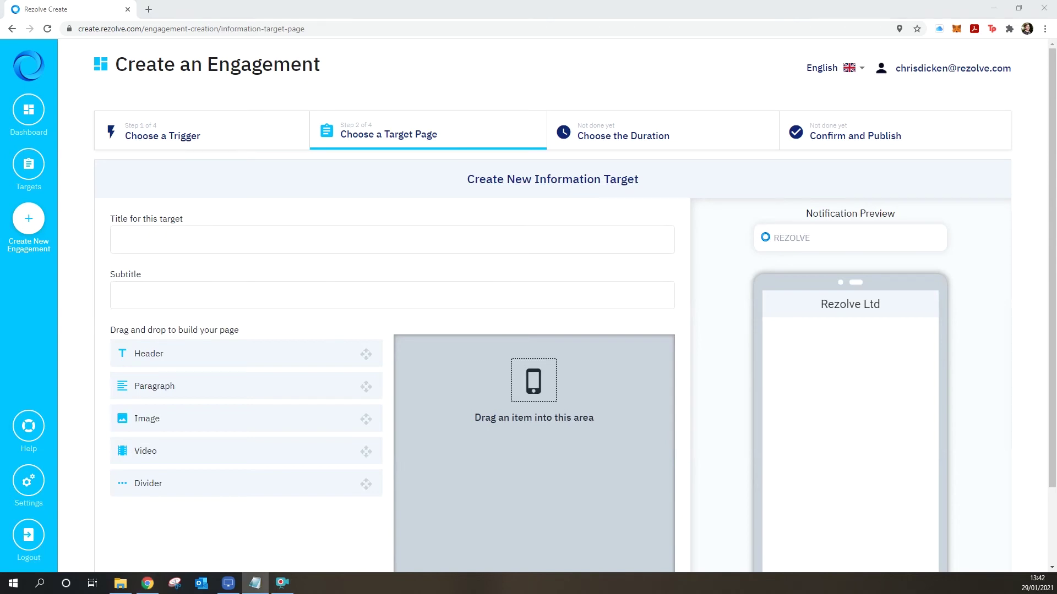
click(416, 242)
text(Dan's Sandwich Shop)
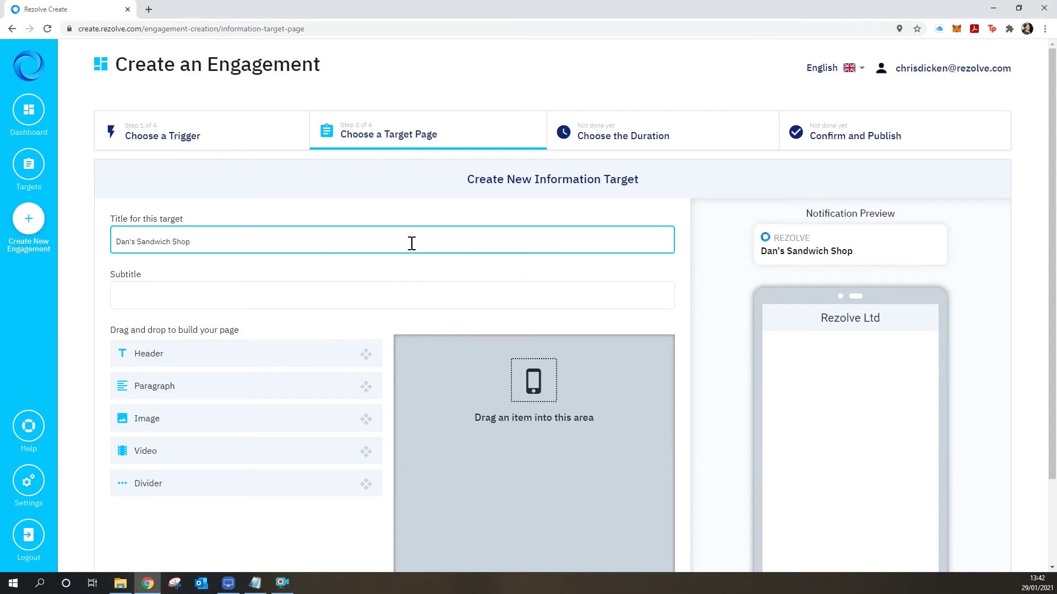
key(alt+Tab)
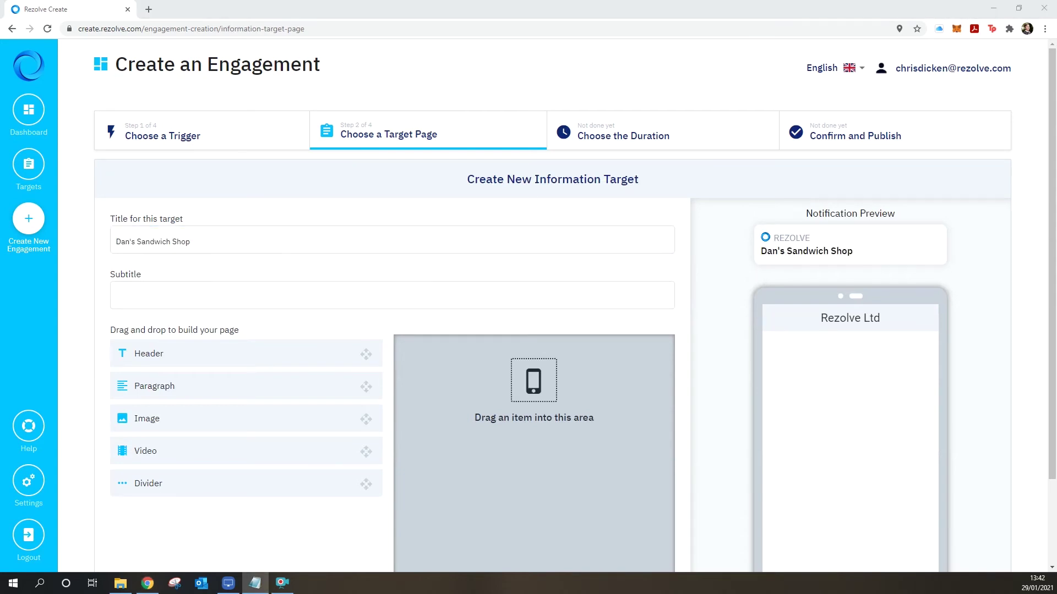
click(316, 302)
text(Fresh, Local, Delicious)
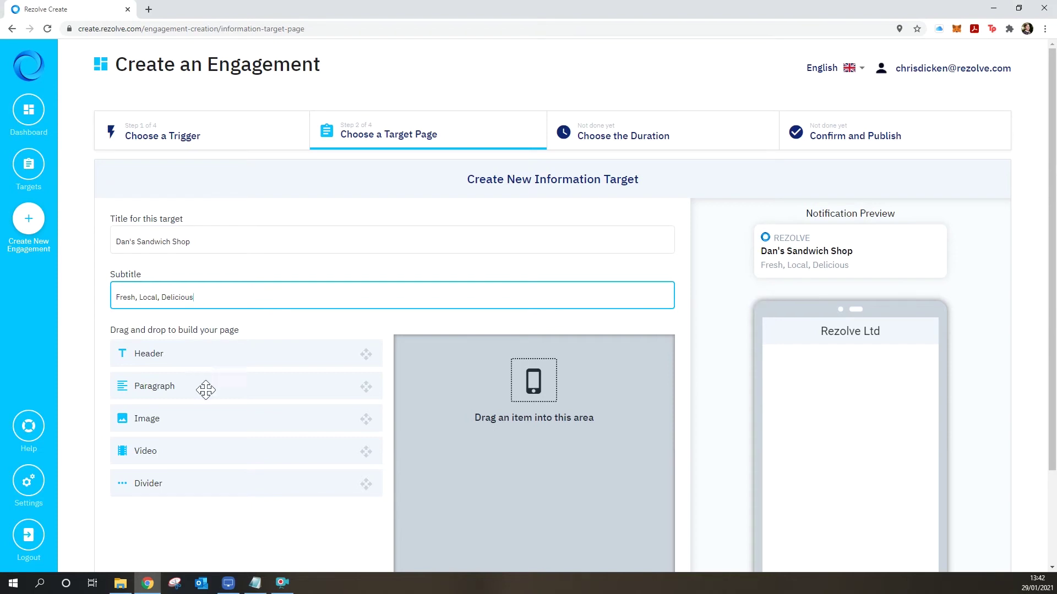
Add an image block to the target page using the sandwich shop banner file merchant-banner.jpg.
scroll(421, 474, down, 2)
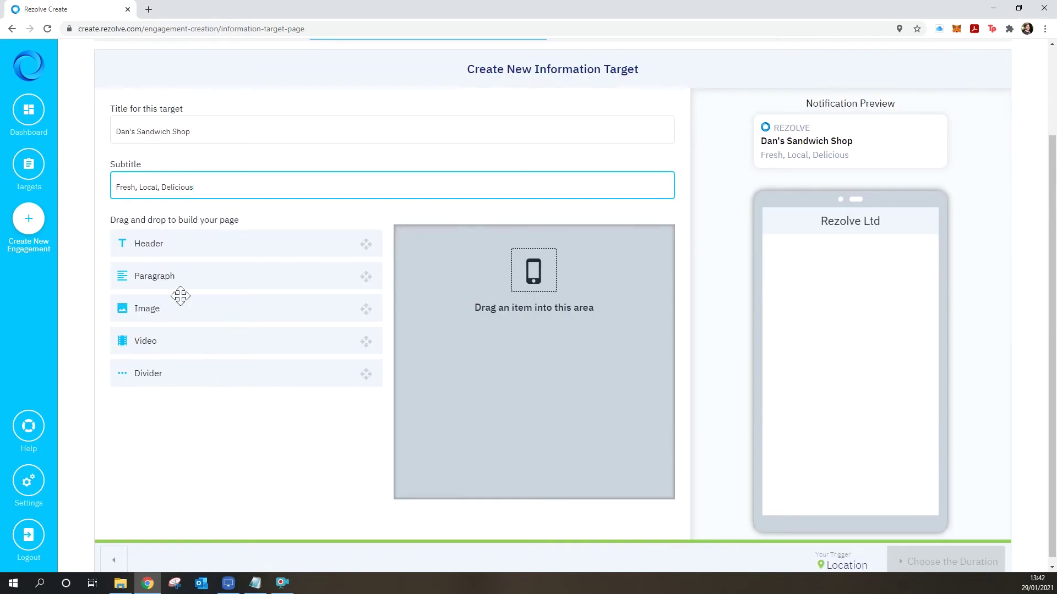
drag(180, 303, 475, 302)
click(476, 332)
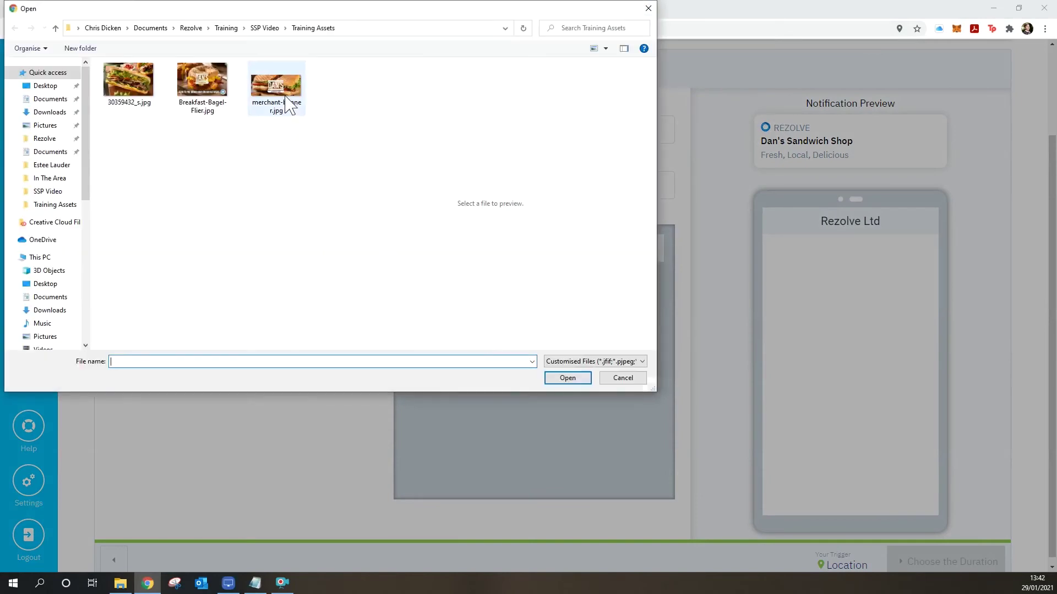
click(266, 102)
click(577, 378)
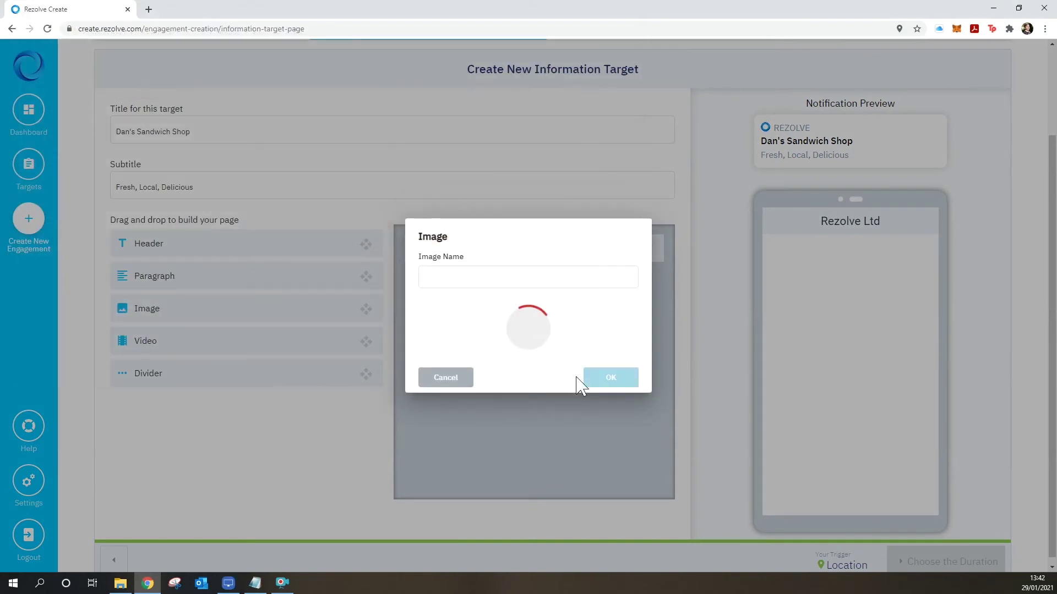
click(685, 431)
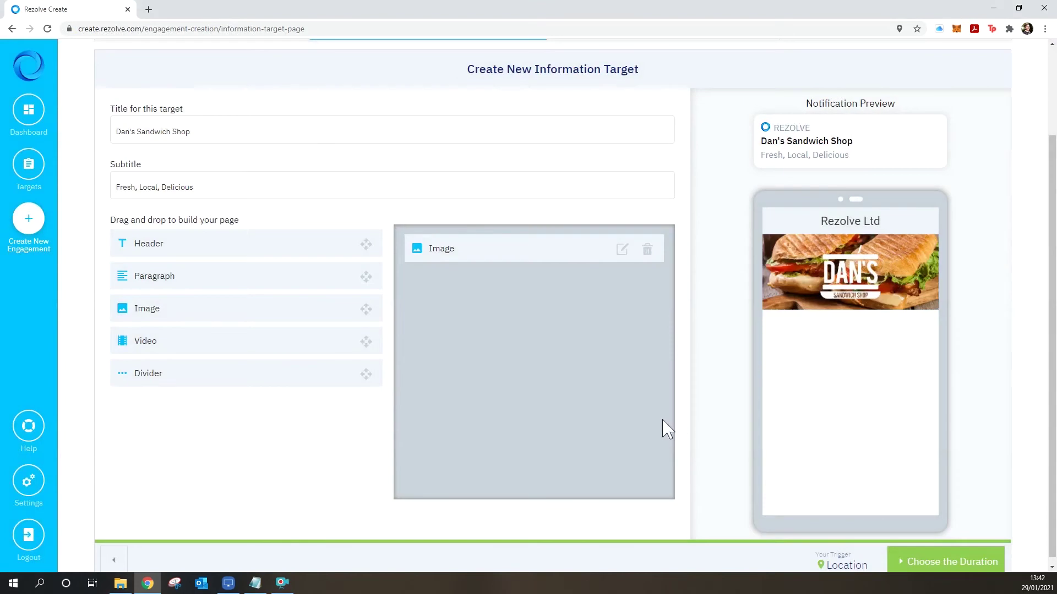
Add a header block below the banner reading "Fresh, Local, Delicious", centred and in bold italics.
drag(271, 257, 533, 363)
text(Fresh, Local, Delicious)
click(538, 383)
click(556, 382)
click(557, 295)
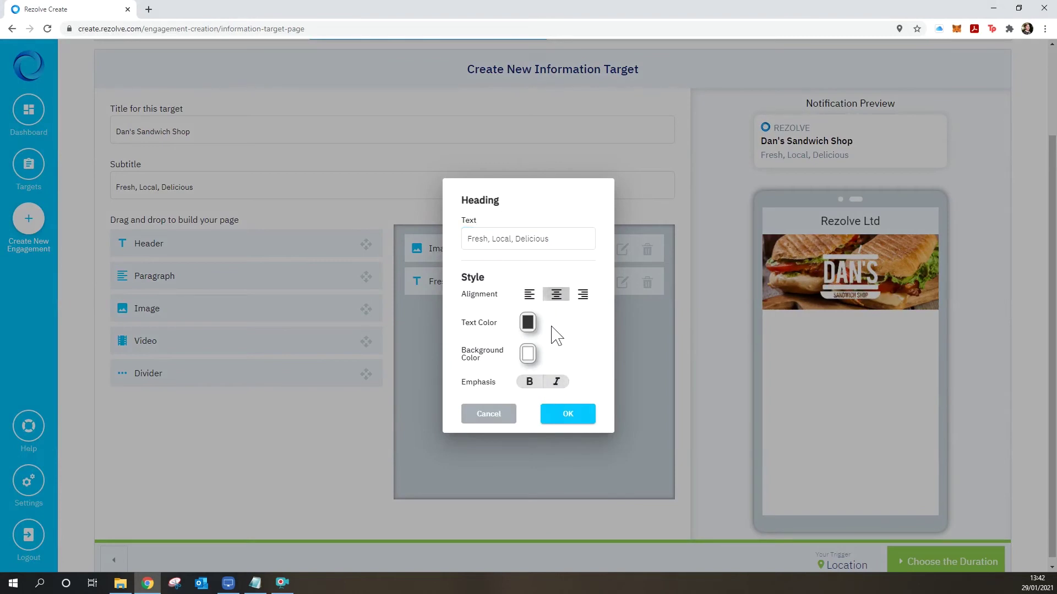
Set the header's text color to dark red and save the header block.
click(528, 323)
click(596, 380)
click(609, 359)
click(565, 333)
click(567, 419)
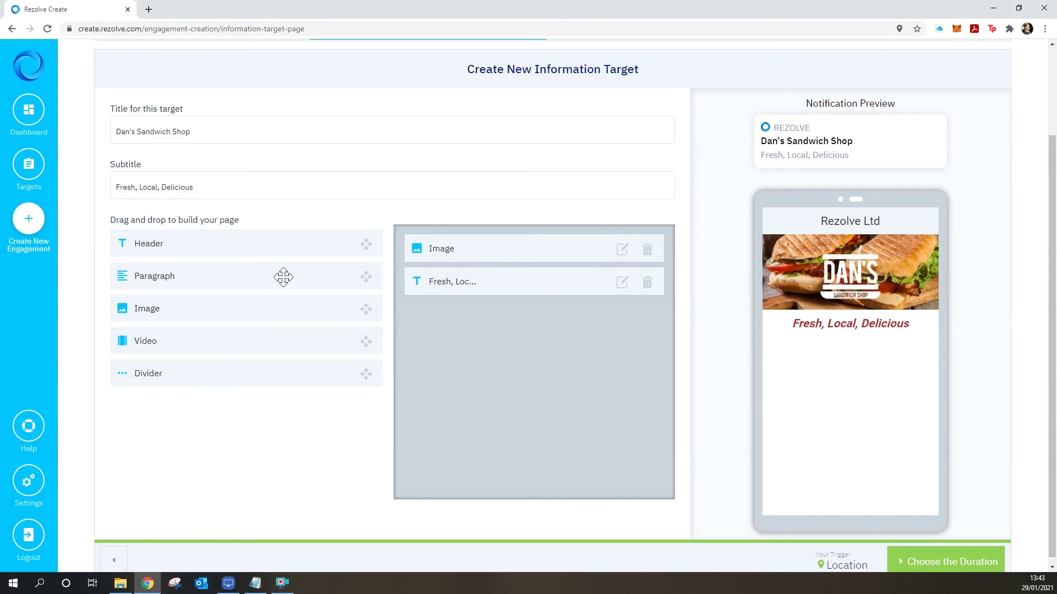
Add a paragraph block below the header reading "Come in and enjoy our range of freshly made sandwiches.".
drag(283, 277, 533, 374)
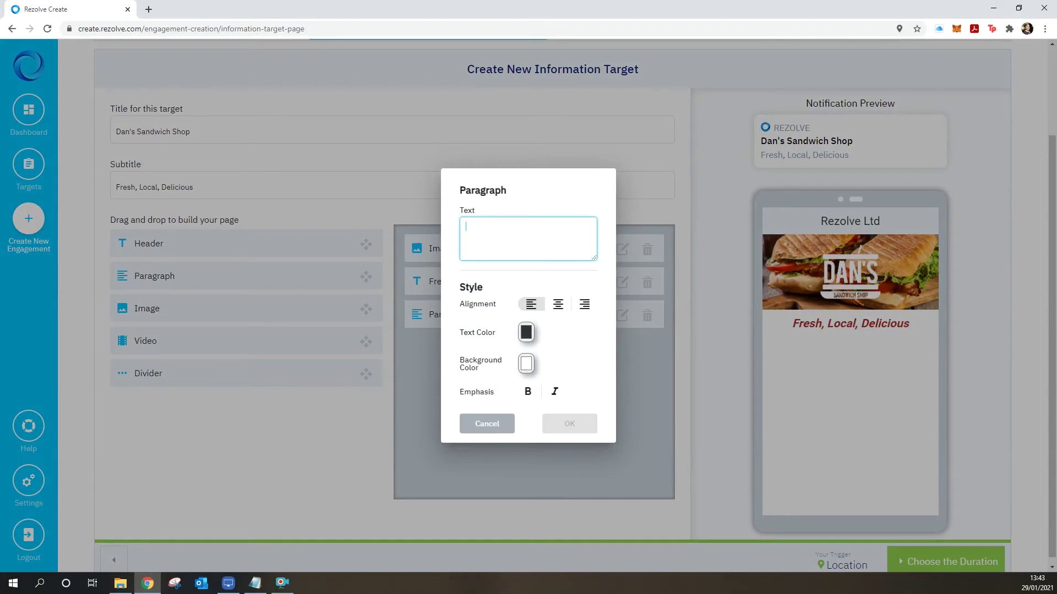
click(535, 237)
text(Come in and enjoy our range of freshly made sandwiches.)
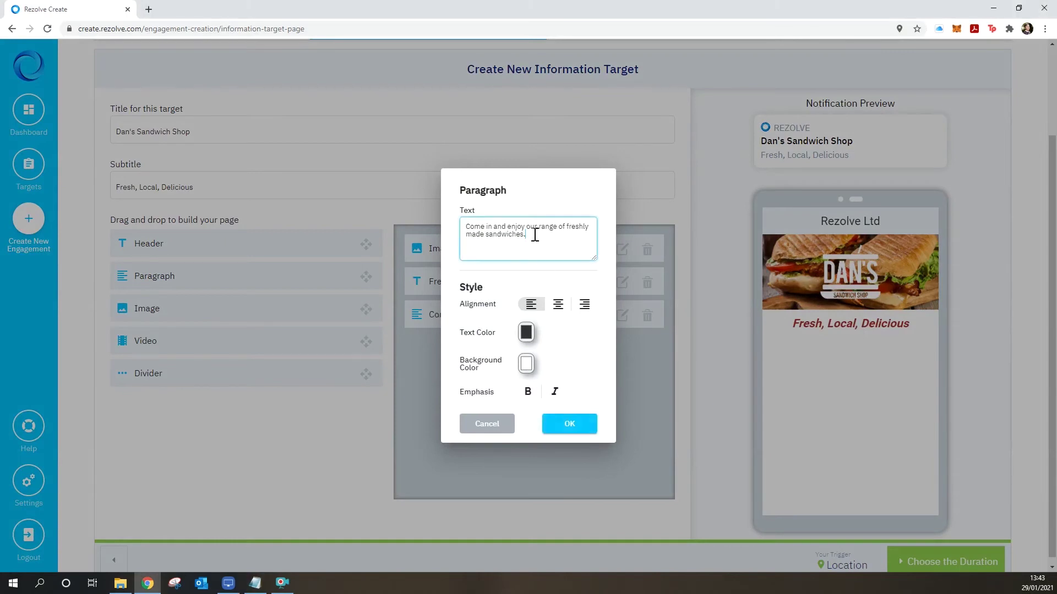
click(576, 429)
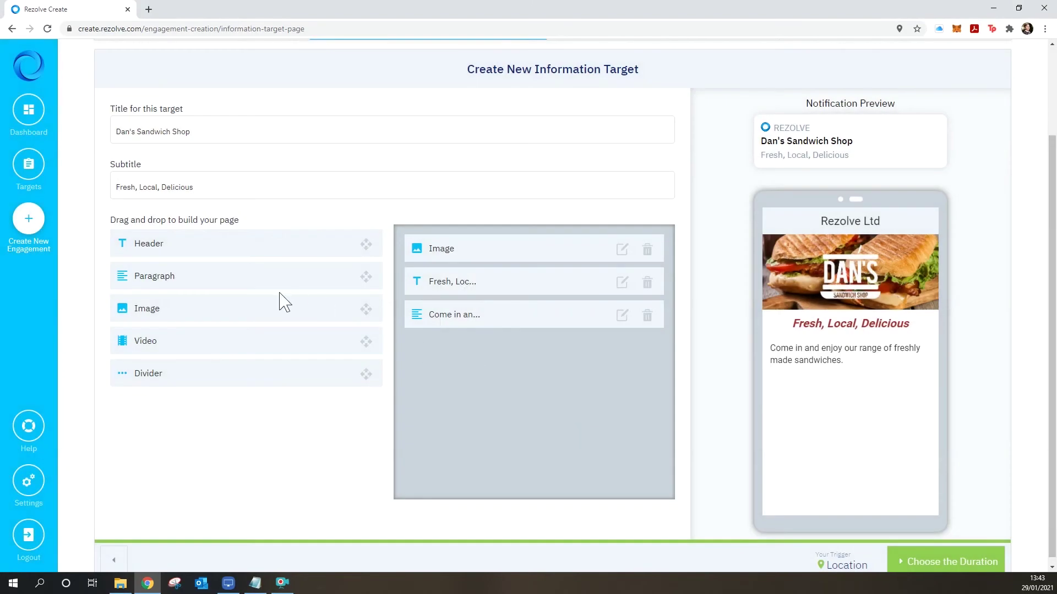
Add a second paragraph block containing the shop's street address.
drag(269, 279, 531, 398)
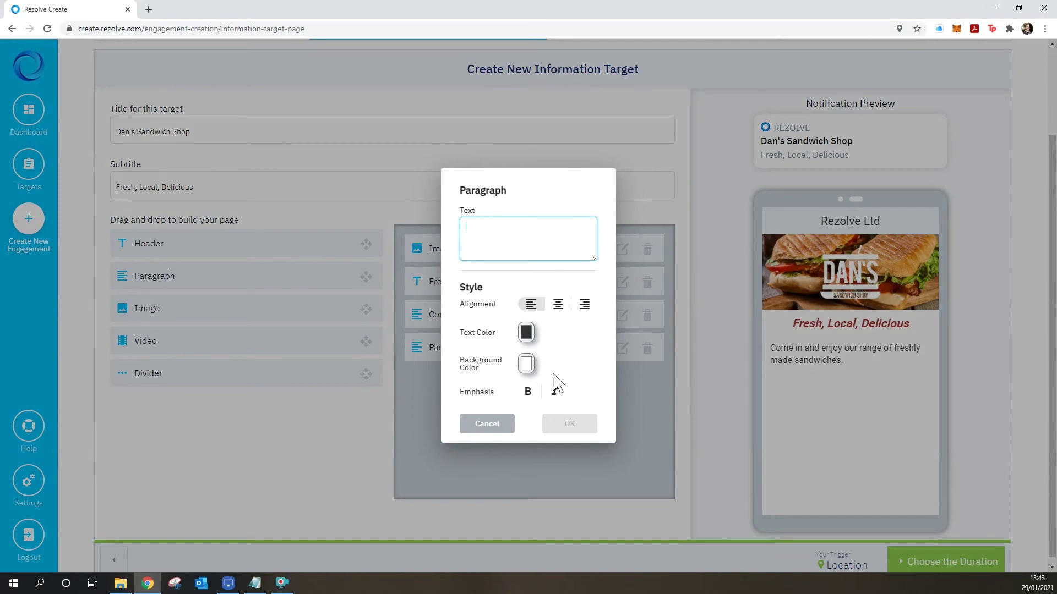
click(255, 583)
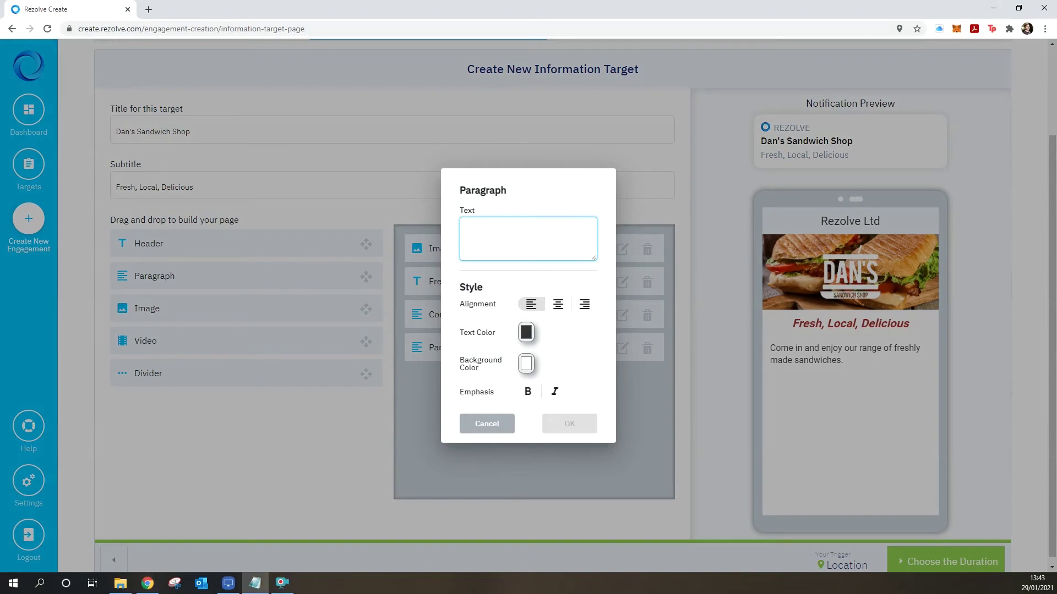
click(538, 241)
text(84 Crouch End Hill, Stroud Green, N4)
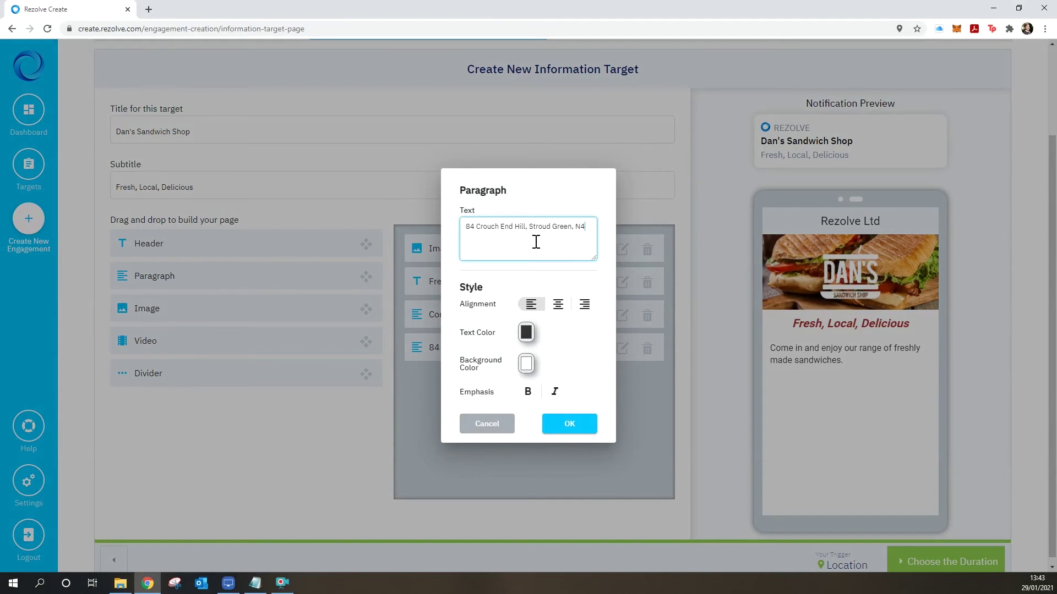
click(570, 425)
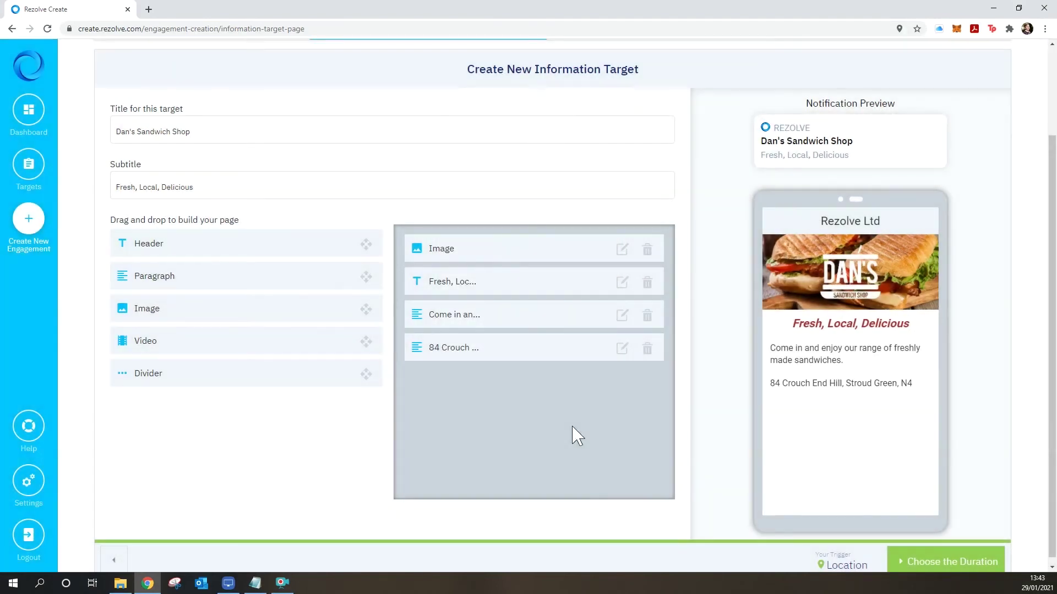
Add an image block with 30359432_s.jpg below the address paragraph and continue to the duration settings.
drag(303, 306, 583, 457)
click(494, 335)
click(140, 98)
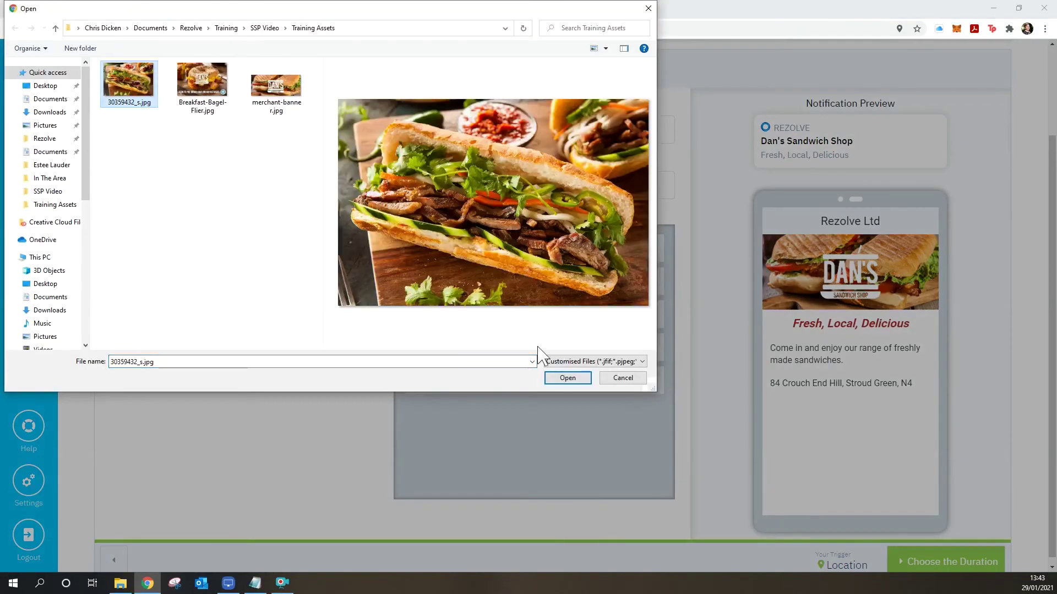
click(567, 378)
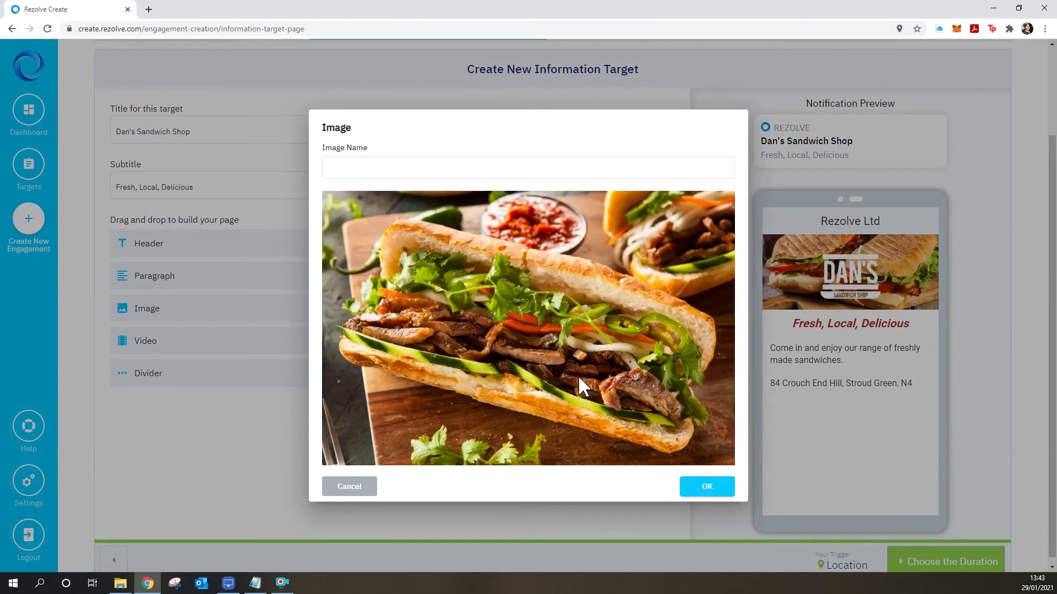
click(719, 495)
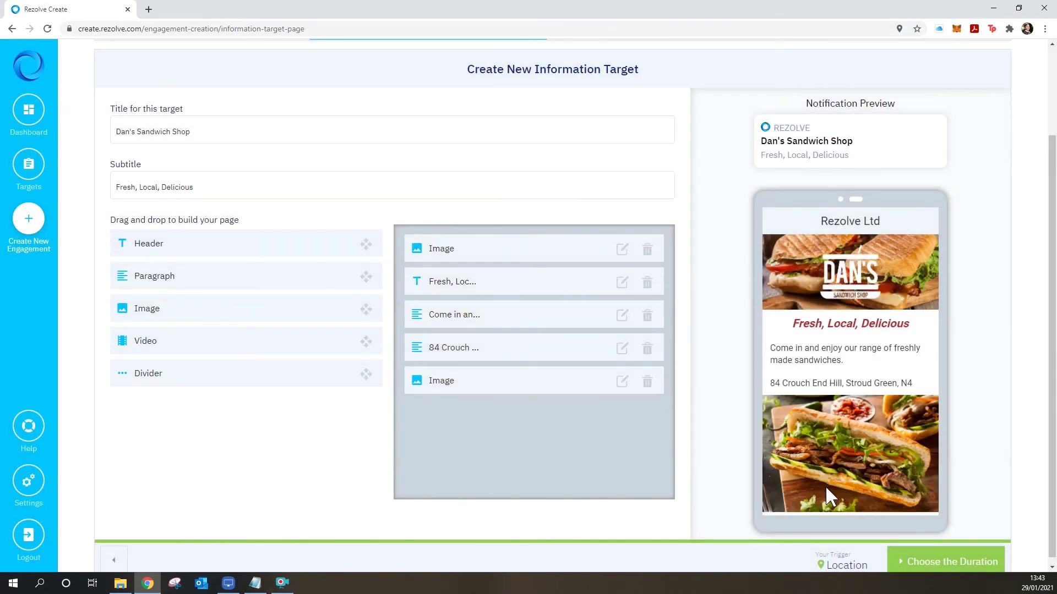
click(956, 567)
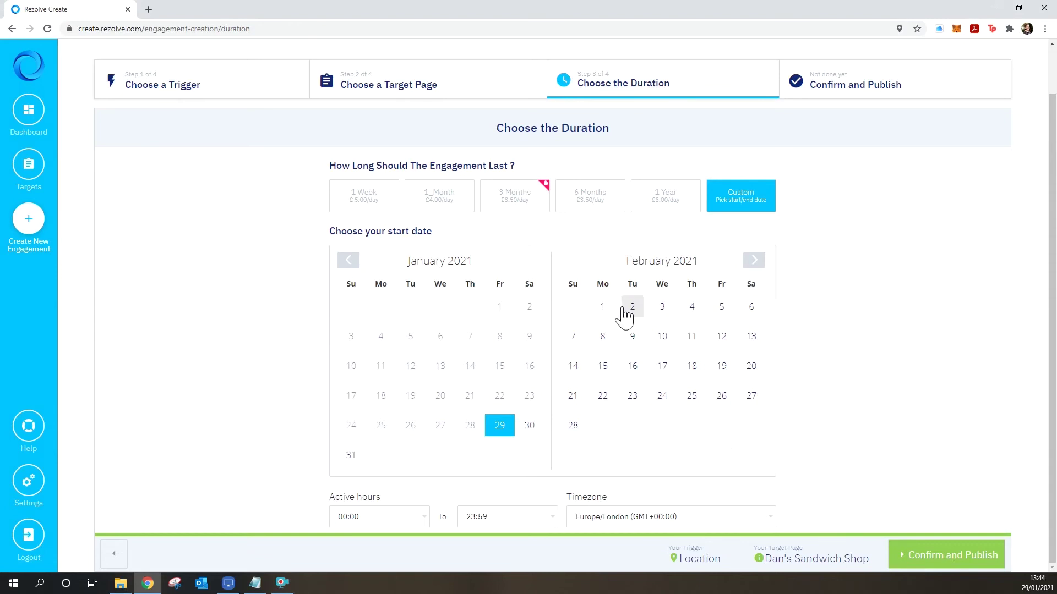
Try a one-month engagement duration starting on 15 February 2021.
click(609, 405)
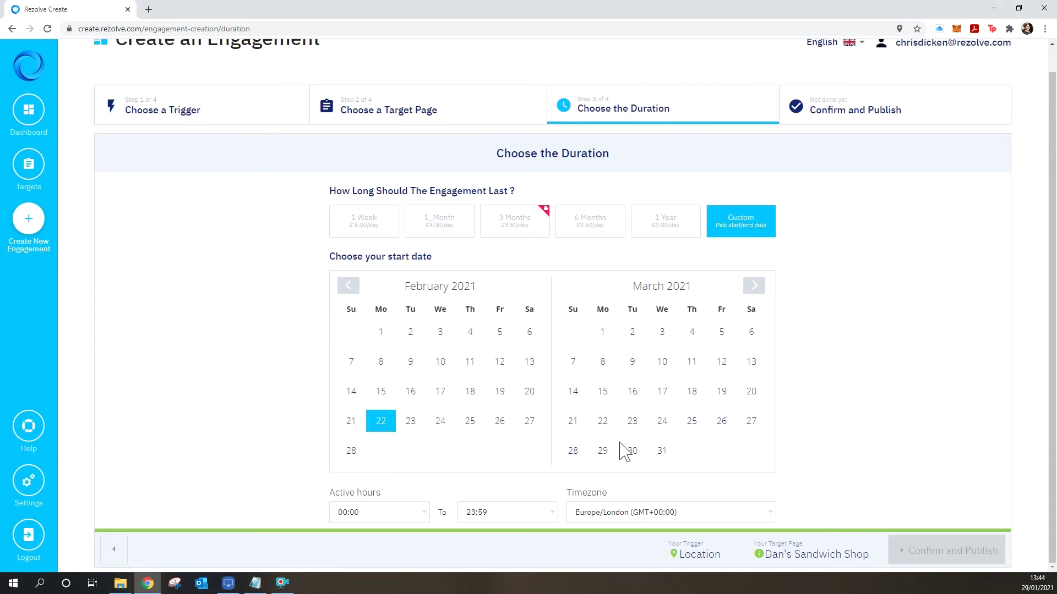
click(383, 393)
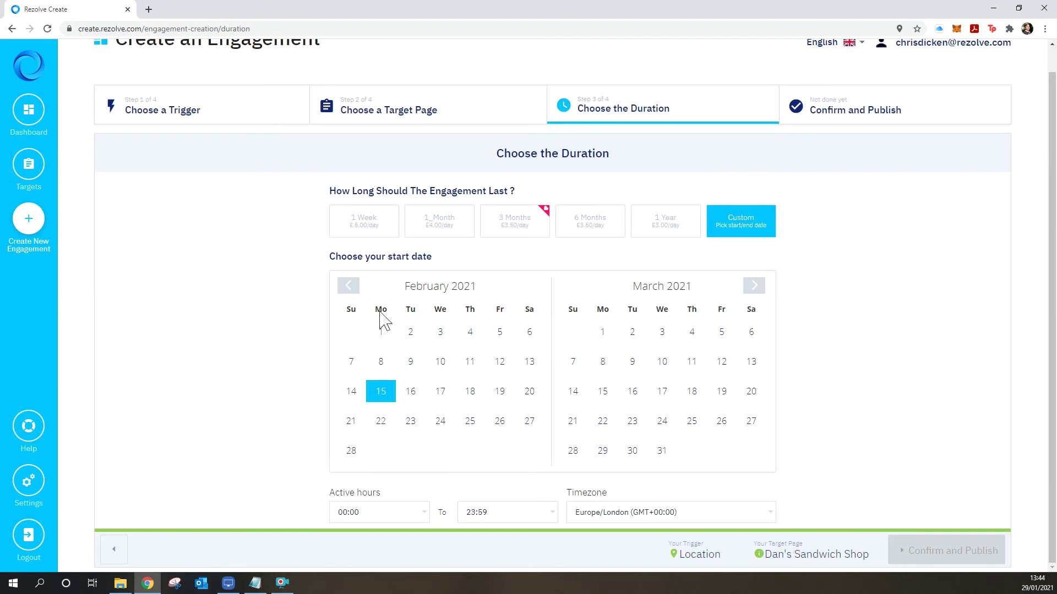
click(349, 286)
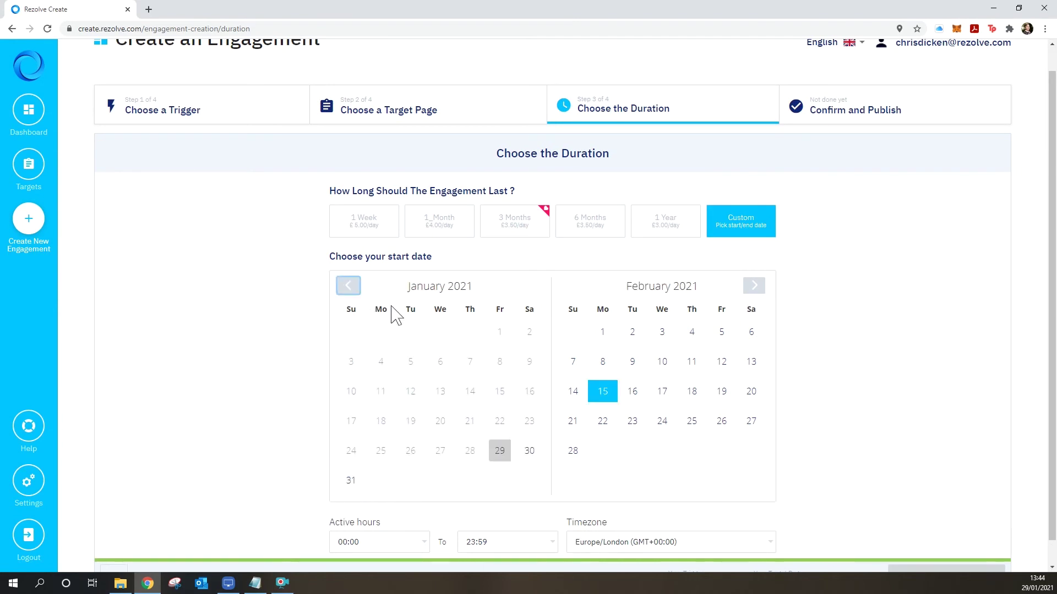
click(599, 232)
click(462, 230)
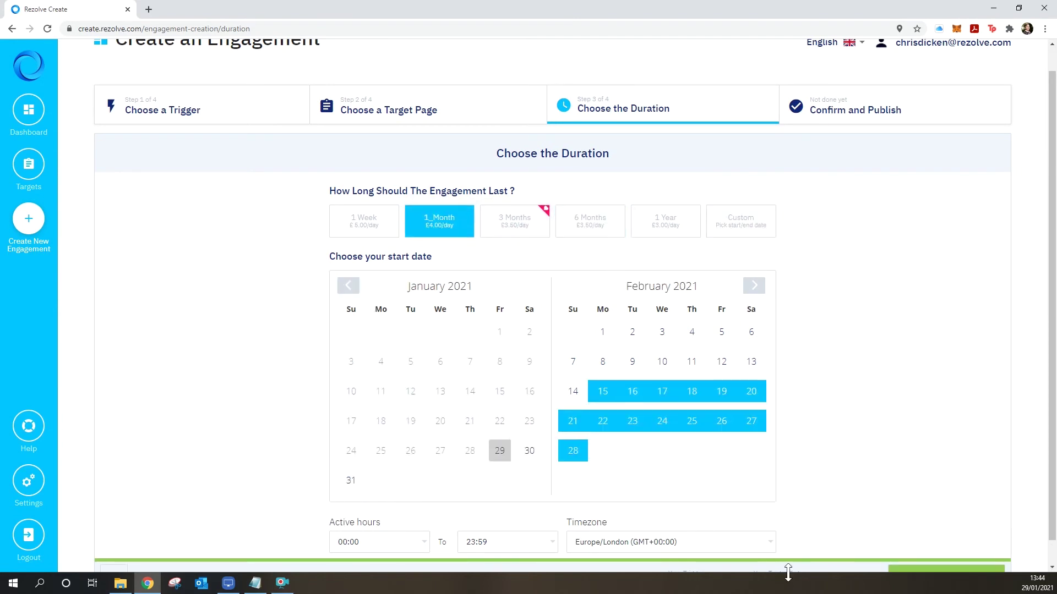
Set the engagement to start on 29 January 2021 and last 1 week, and continue to the confirmation stage.
click(500, 457)
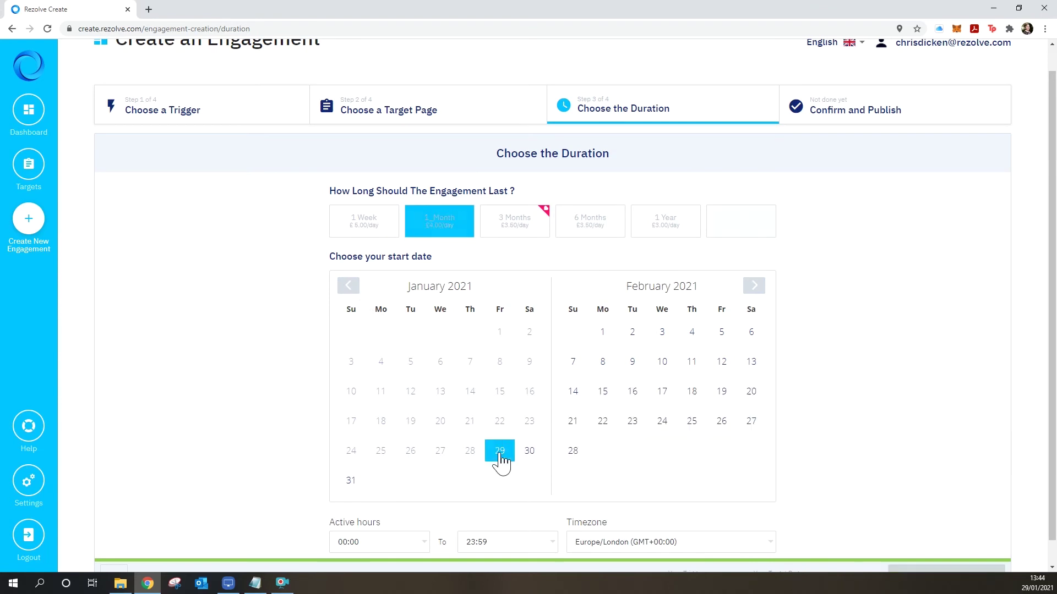
click(386, 236)
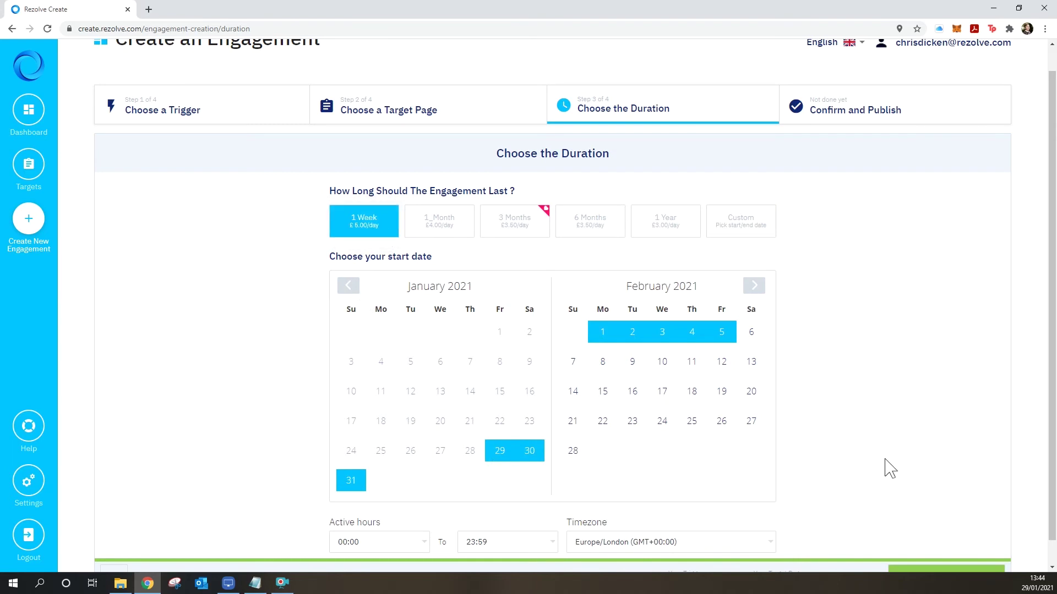
scroll(884, 466, down, 1)
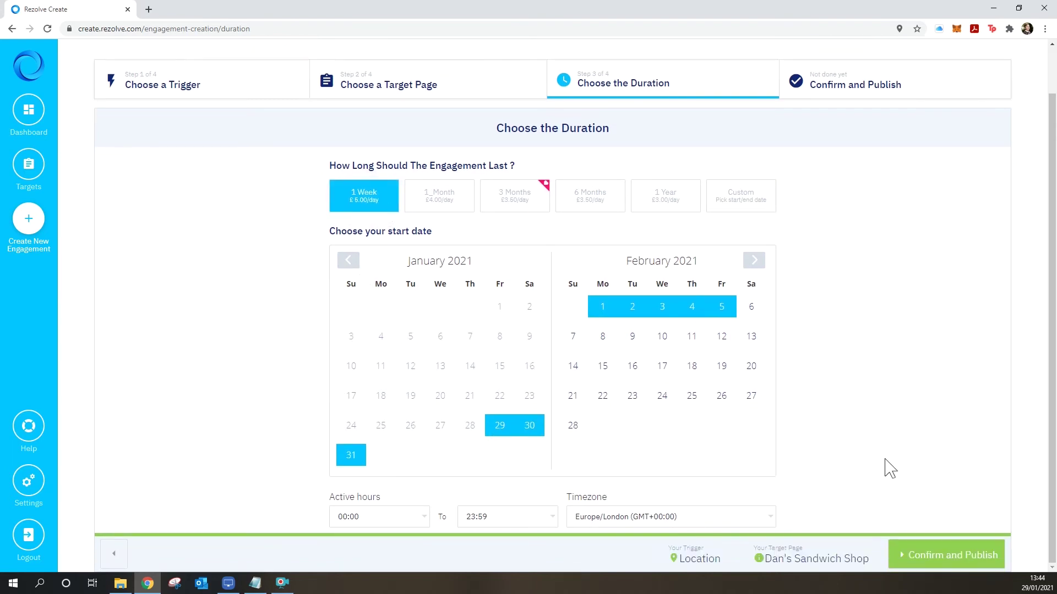
click(965, 562)
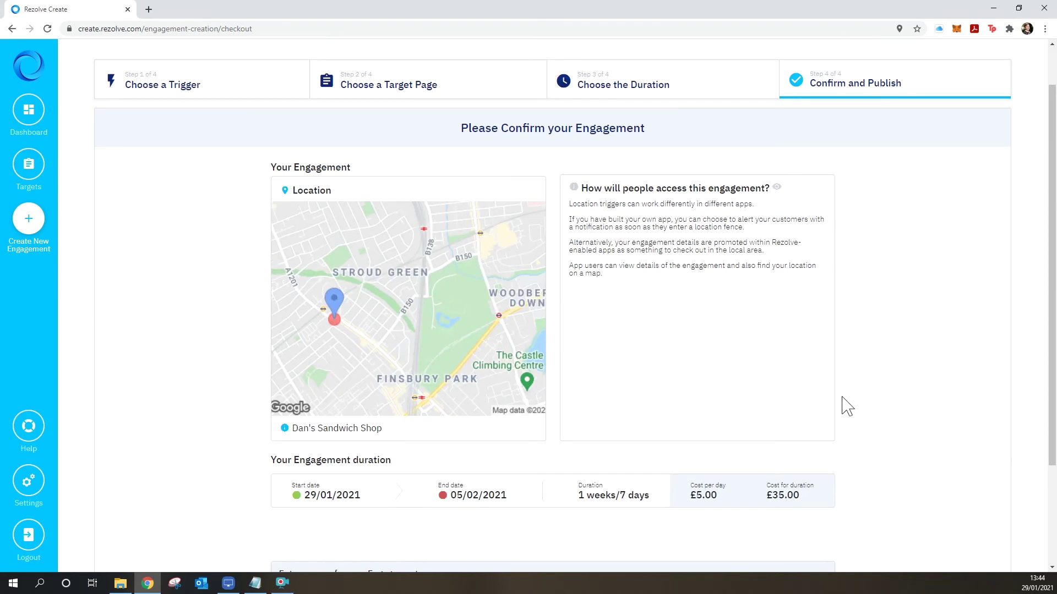
Name the engagement "Geozone for Dan's Sandwich Shop" and create it with the terms and conditions accepted.
scroll(847, 406, down, 2)
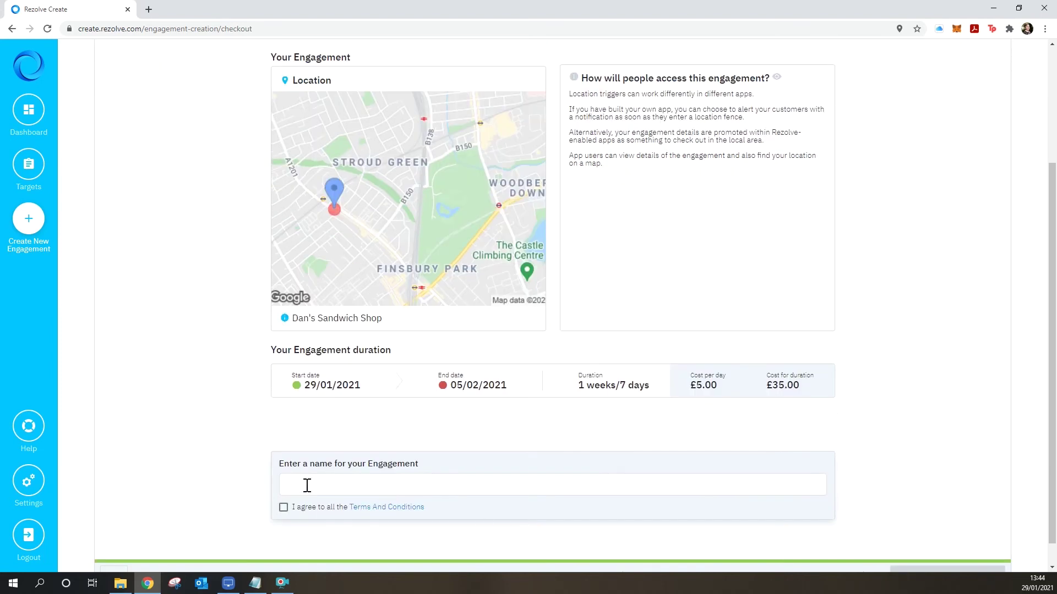
click(306, 486)
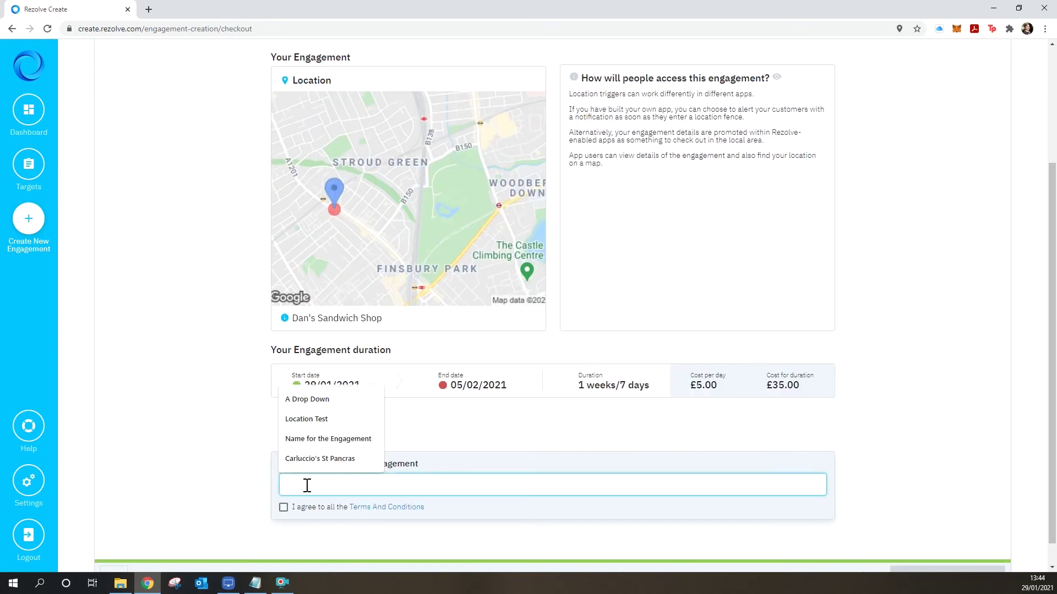
text(Geozone for Dan's)
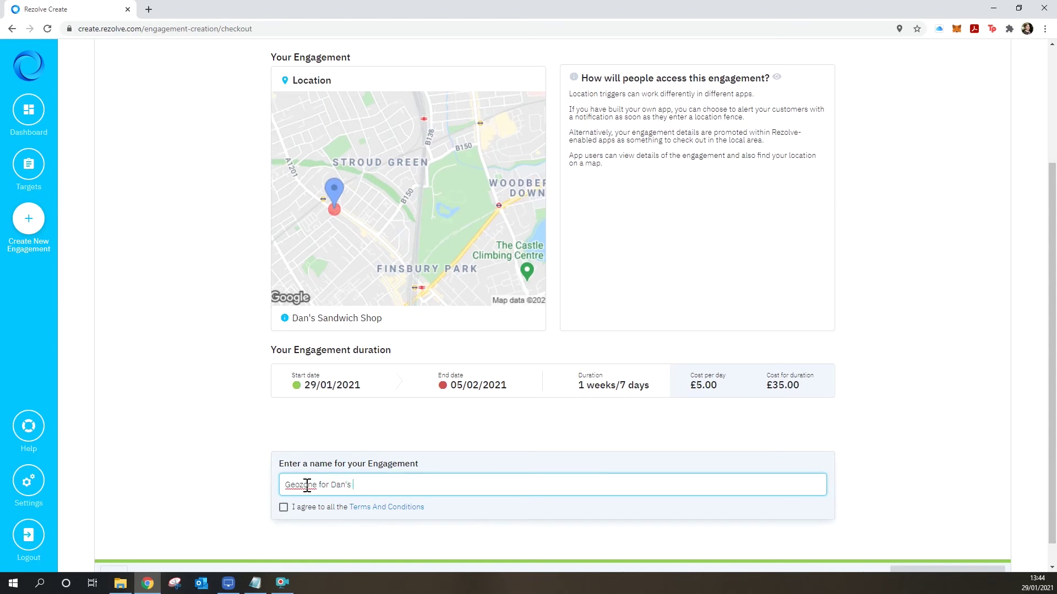
text( Sand)
click(284, 507)
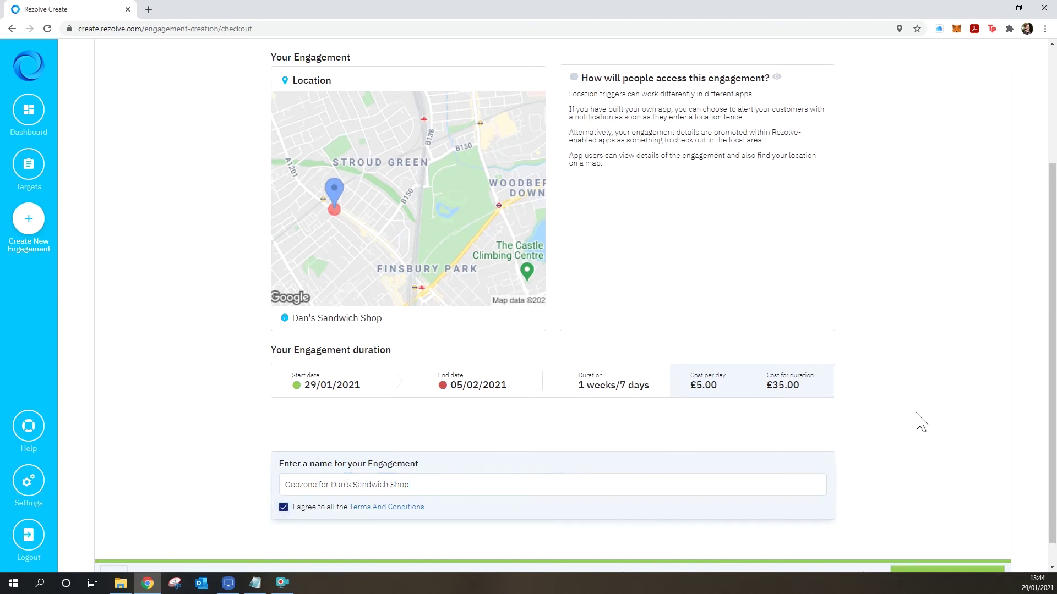
scroll(921, 422, down, 1)
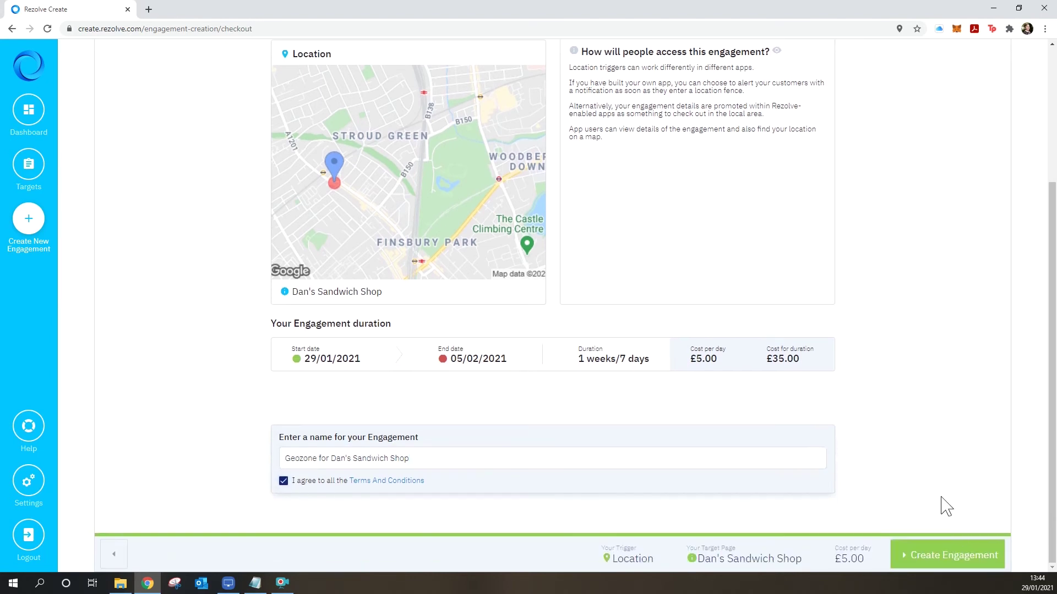
click(968, 561)
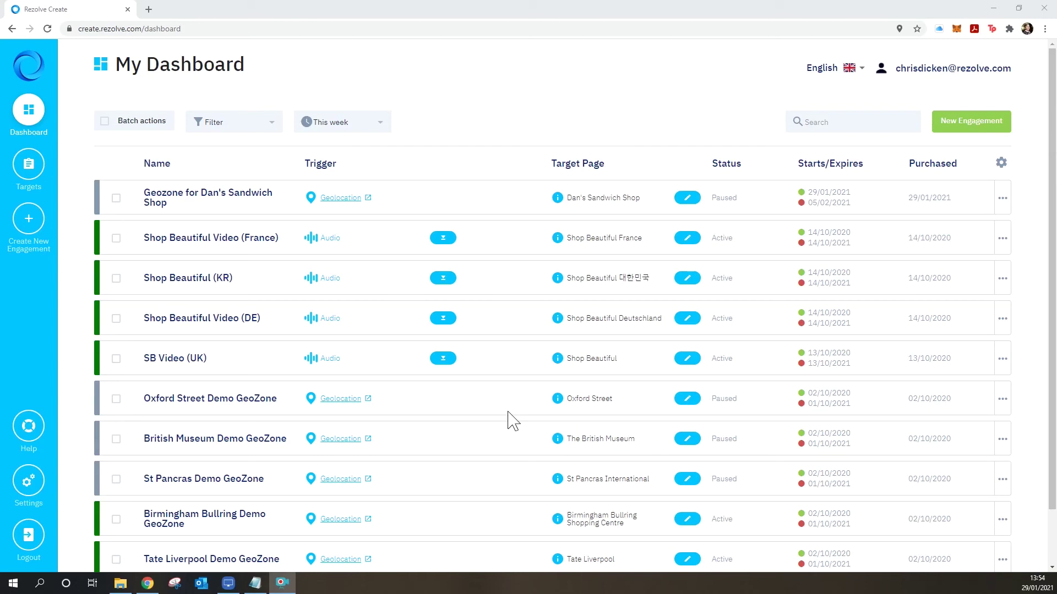
Start a new image-triggered engagement using Breakfast-Bagel-Flier.jpg as the trigger image and continue to the target page selection.
click(30, 237)
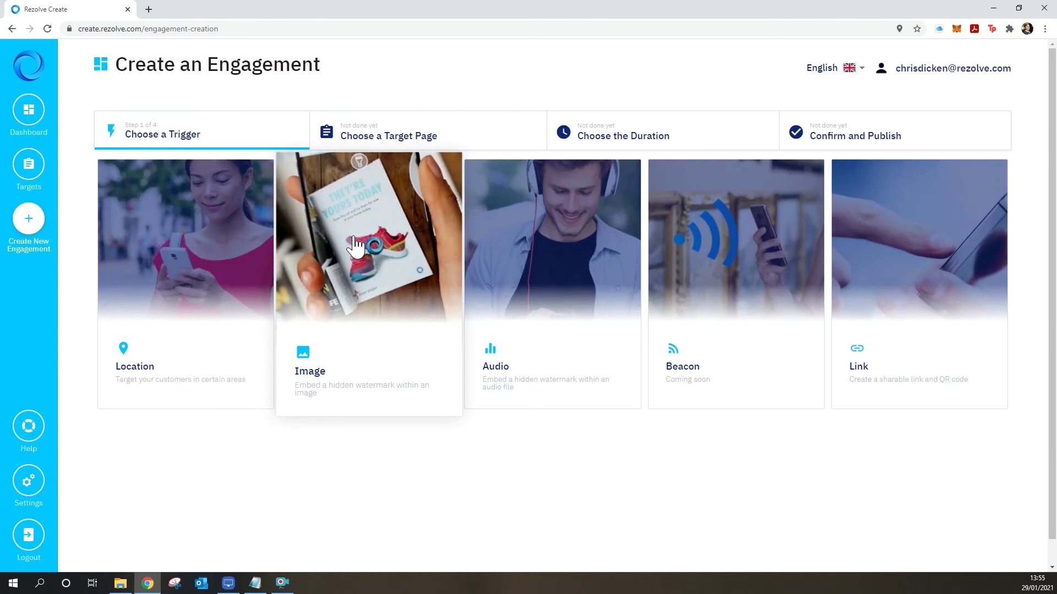
click(355, 245)
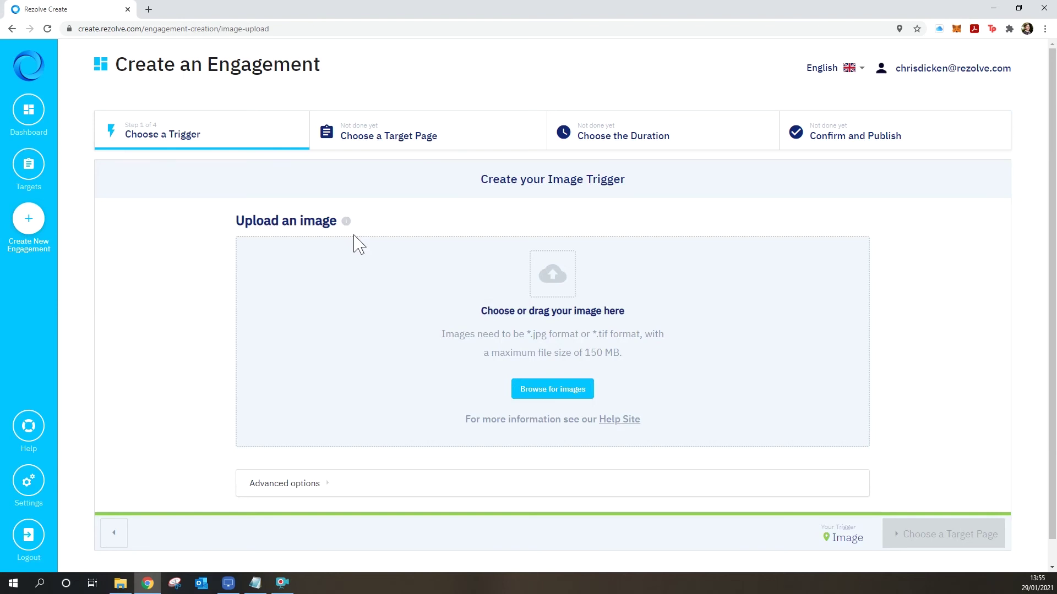
click(578, 391)
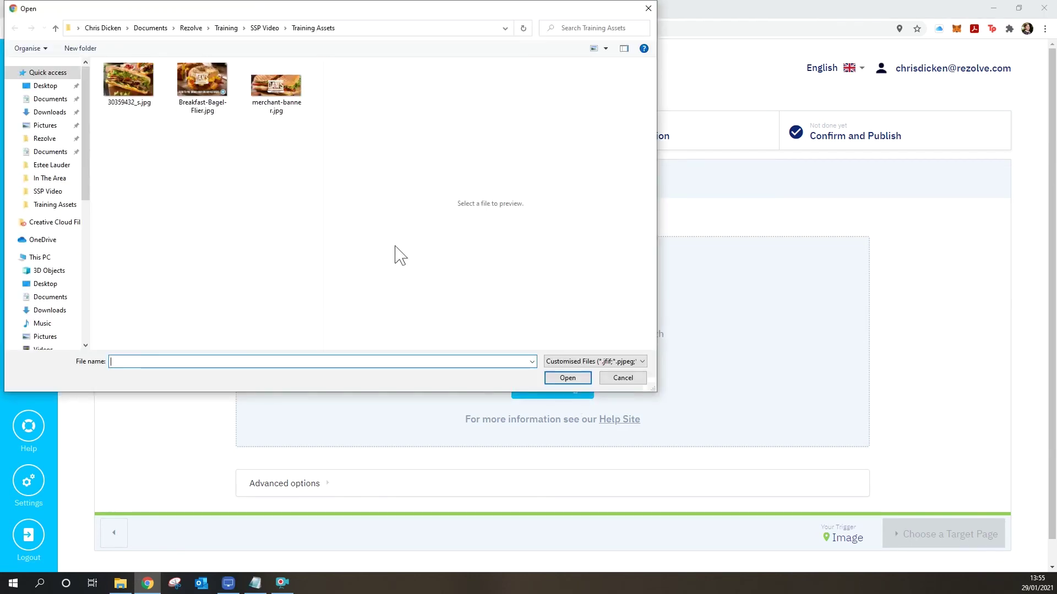
click(208, 89)
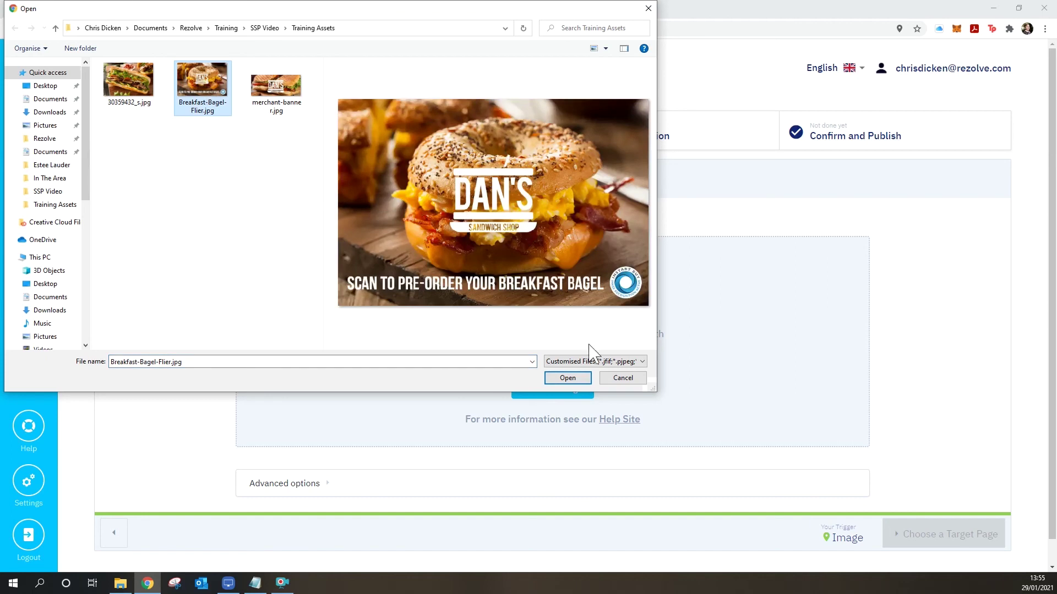
click(585, 383)
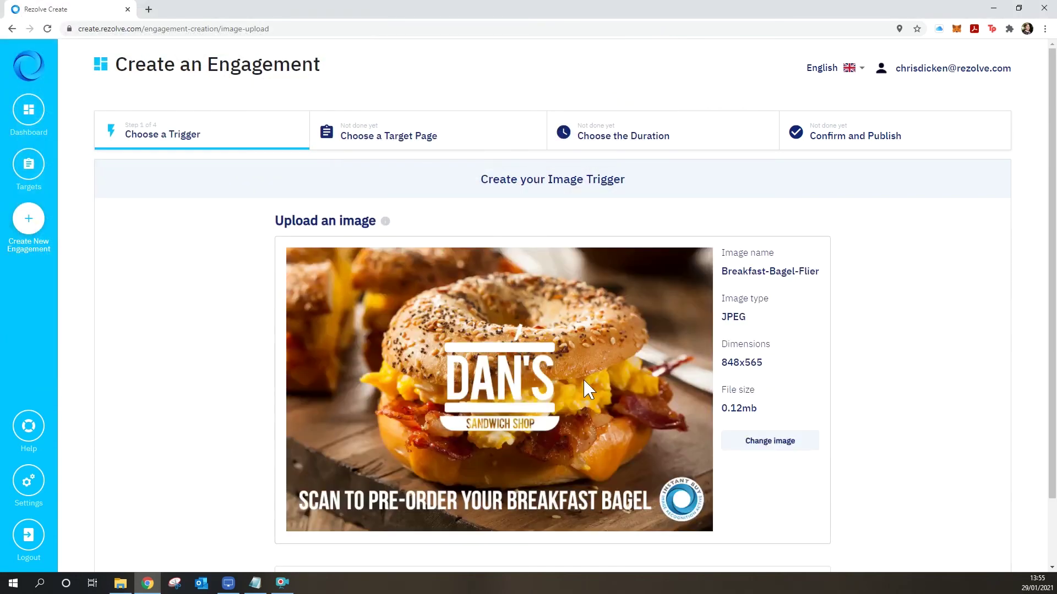
scroll(858, 374, down, 1)
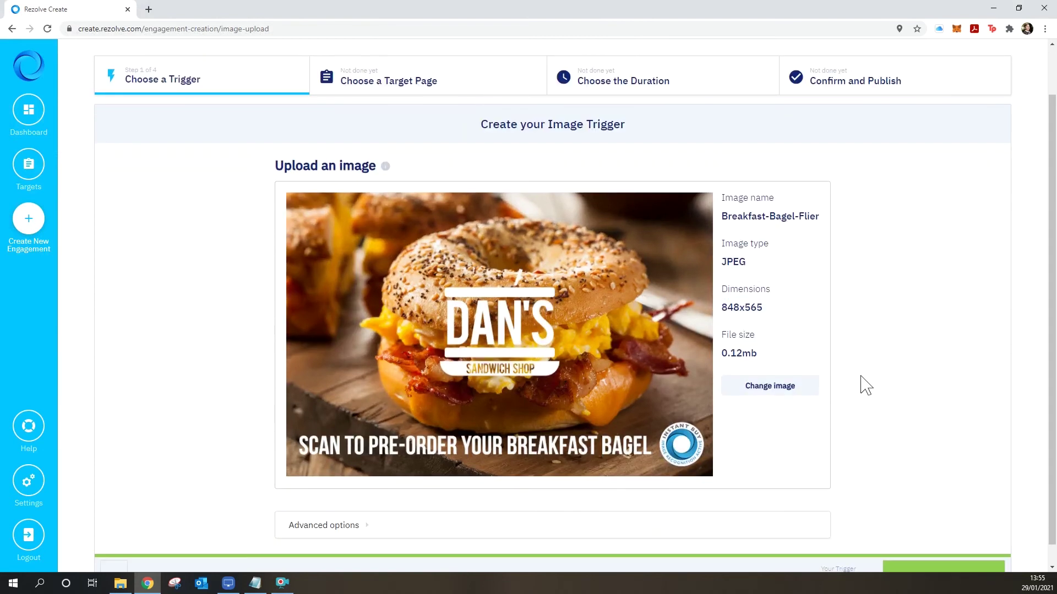
scroll(880, 389, down, 1)
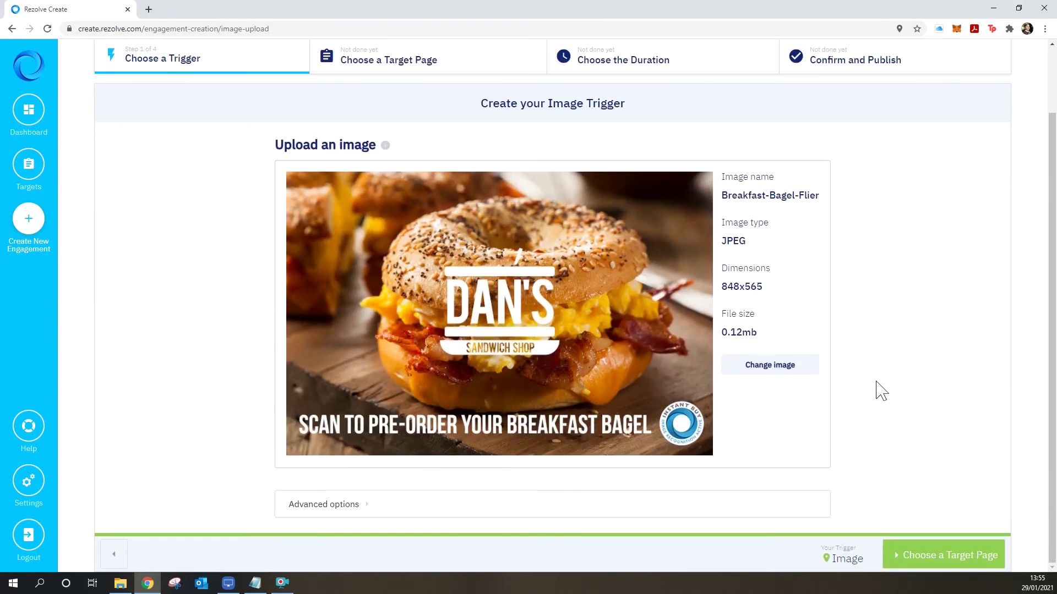
click(945, 556)
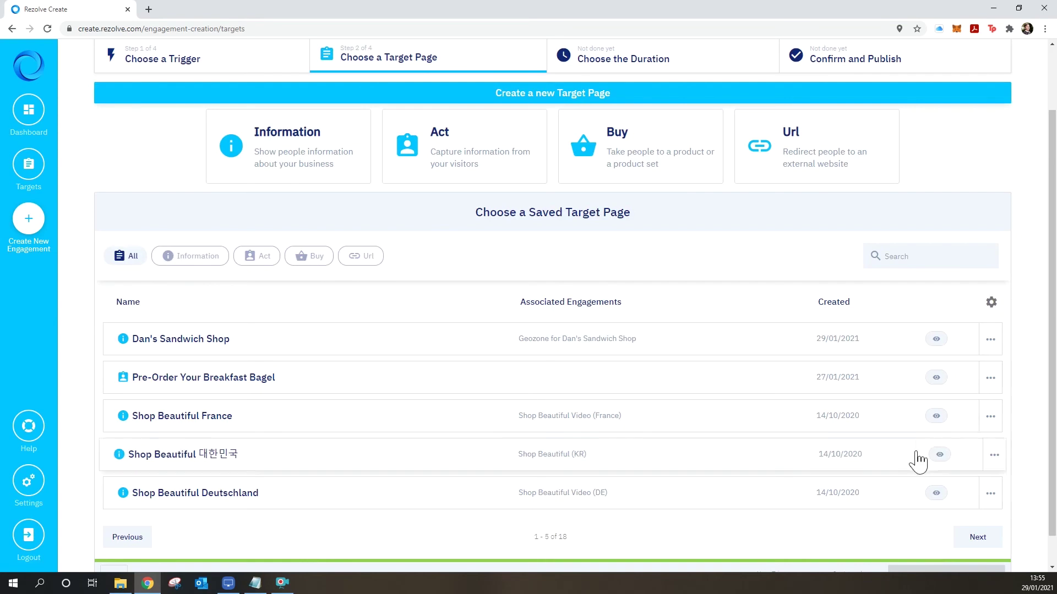
Open the saved target page "Pre-Order Your Breakfast Bagel" for editing.
click(913, 398)
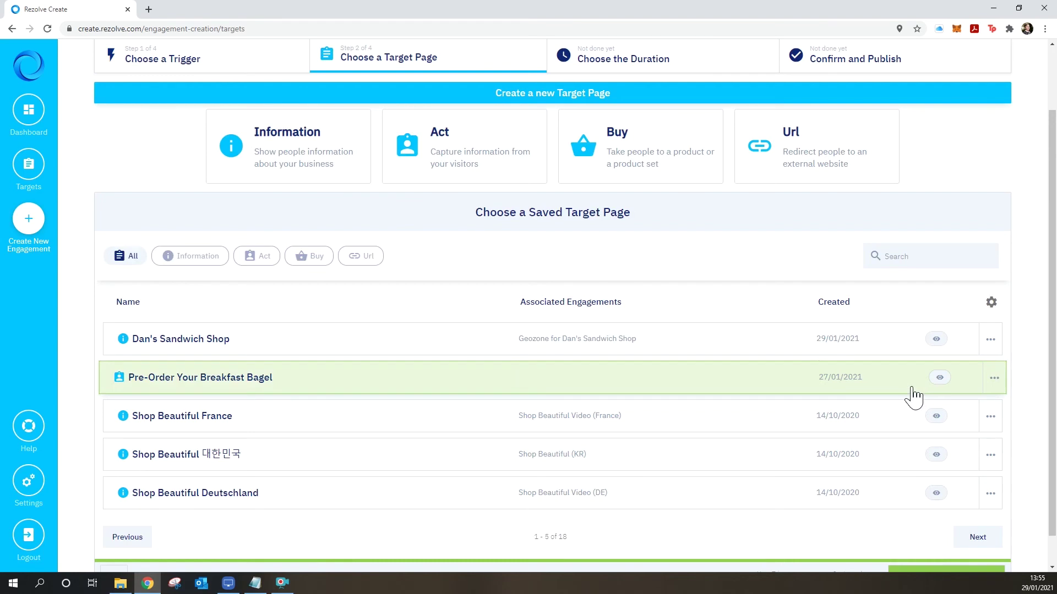
click(994, 380)
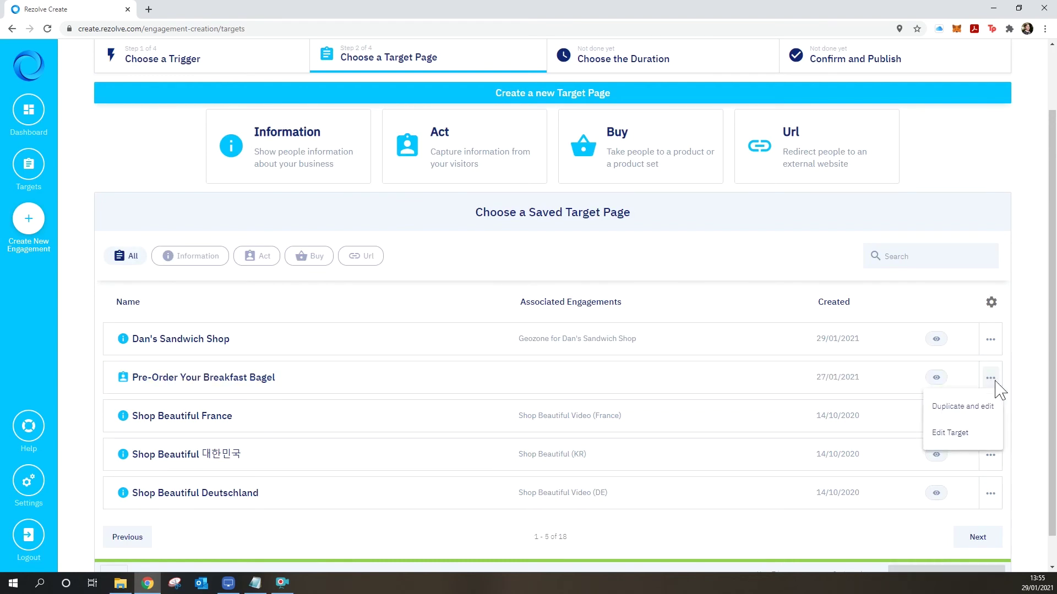
click(973, 434)
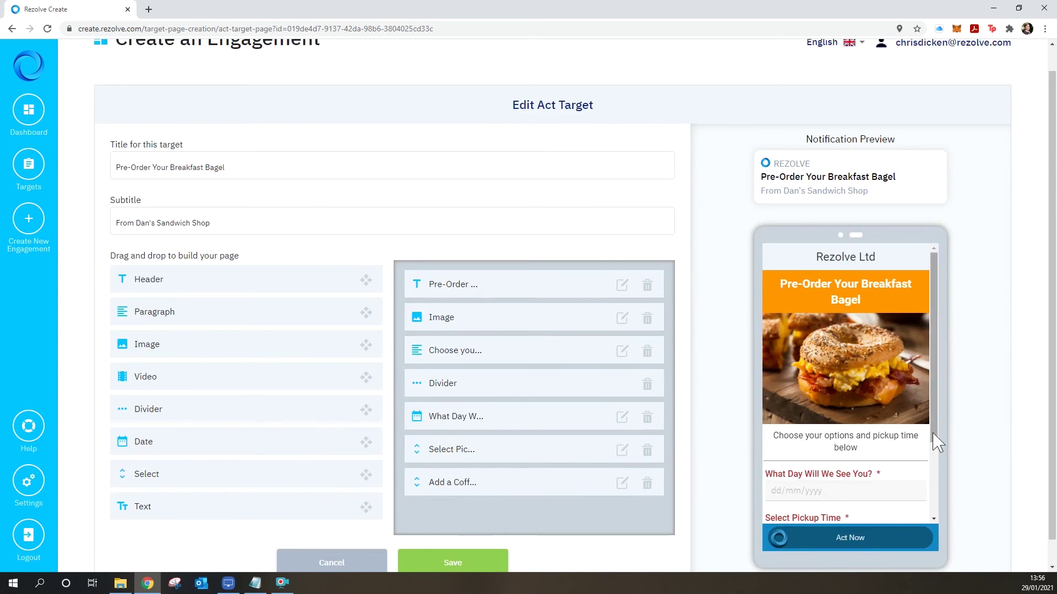
Review the settings of the date, pickup time and coffee fields without altering them, and save the target page.
drag(937, 442, 950, 502)
click(623, 418)
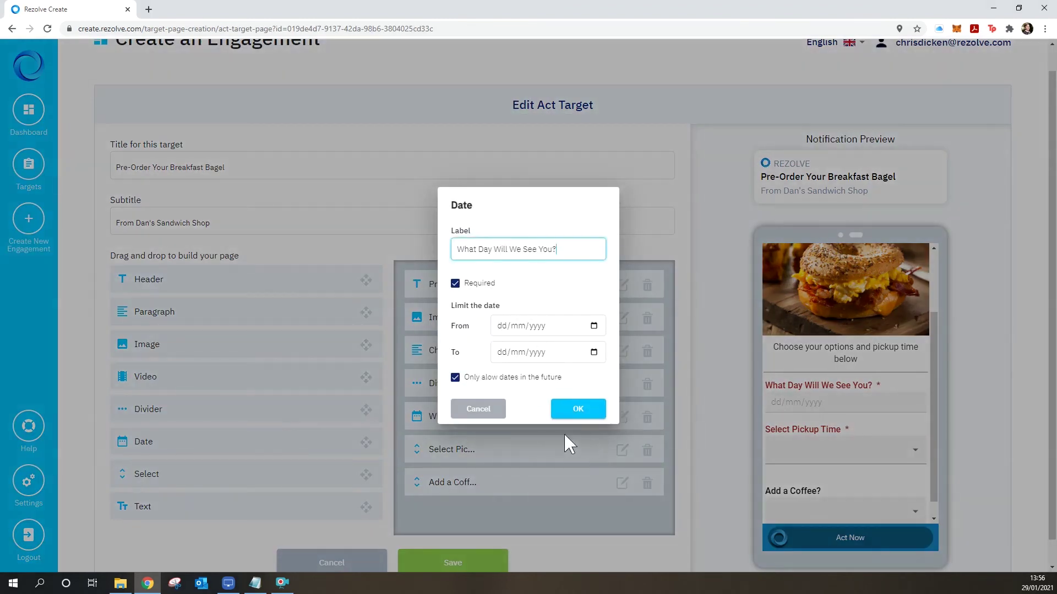
click(483, 412)
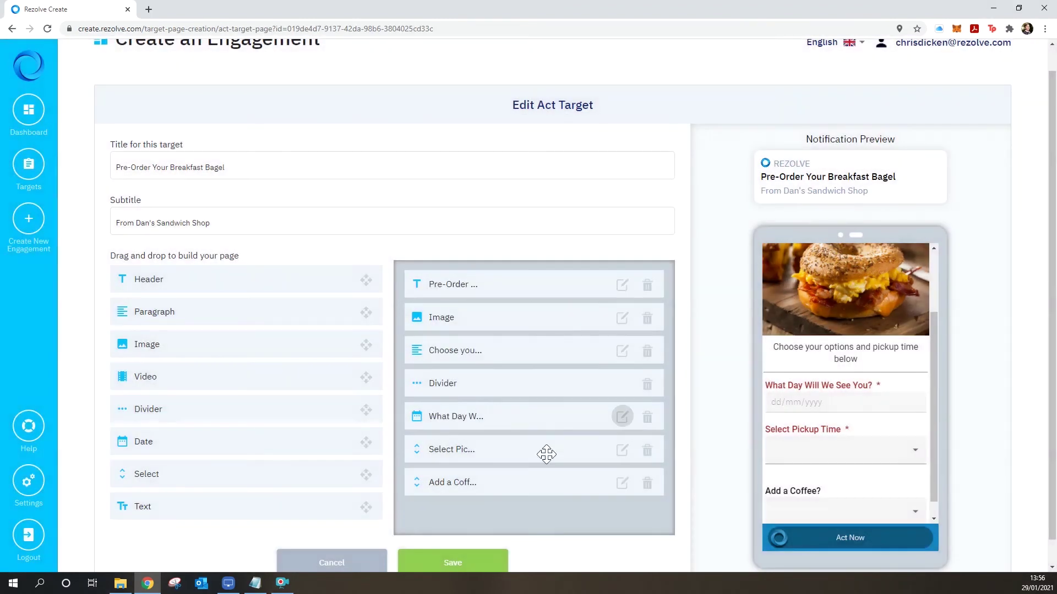
click(623, 452)
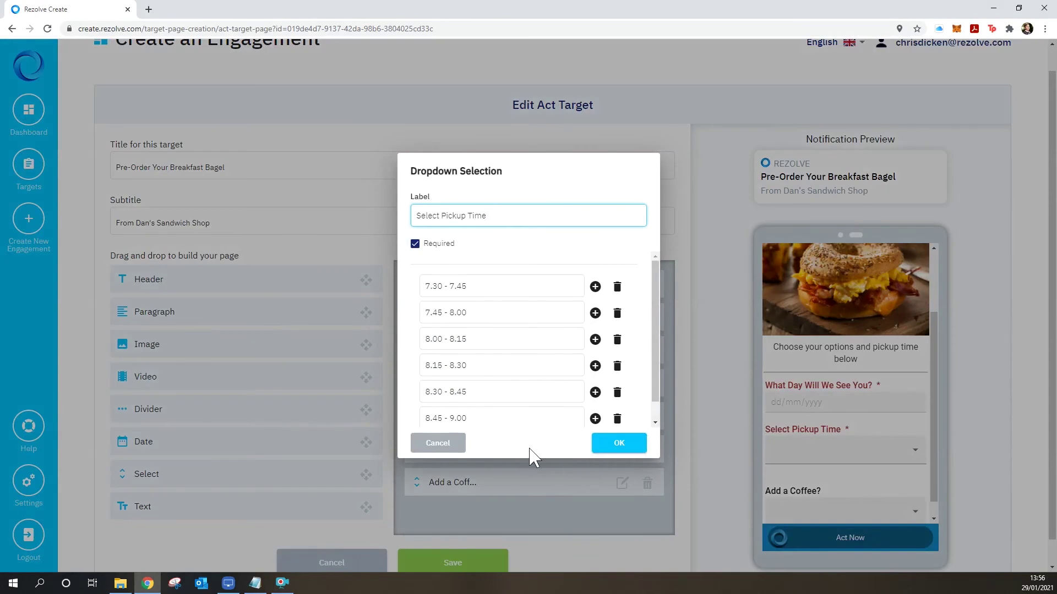
click(455, 452)
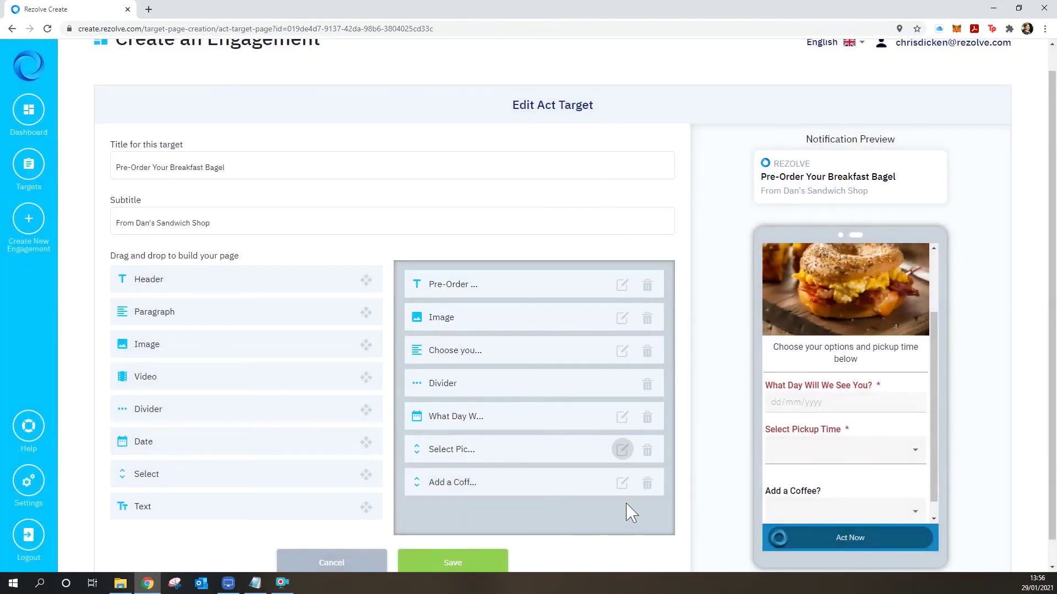
click(625, 489)
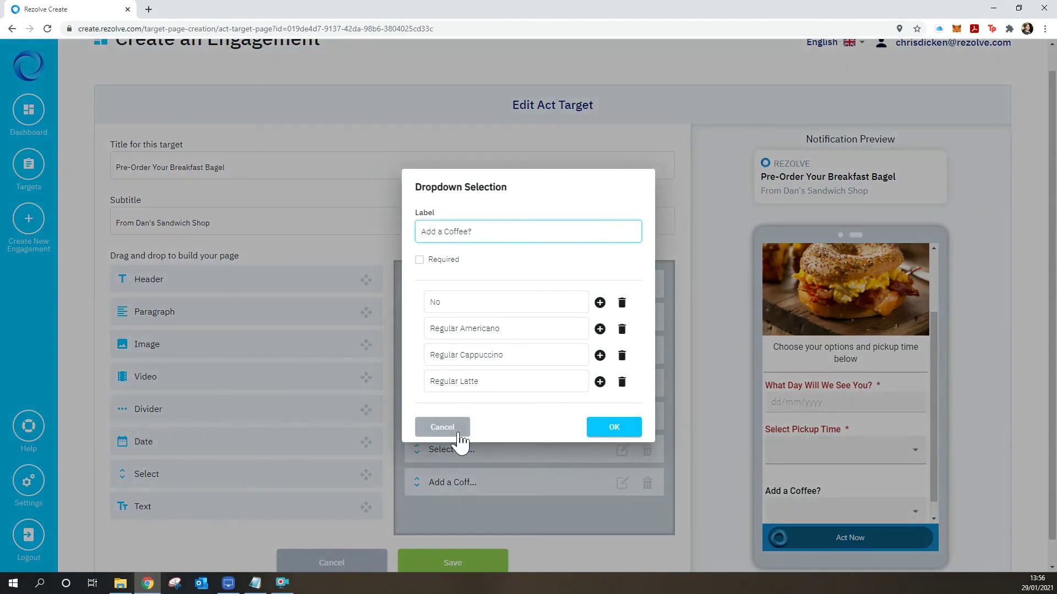
click(443, 428)
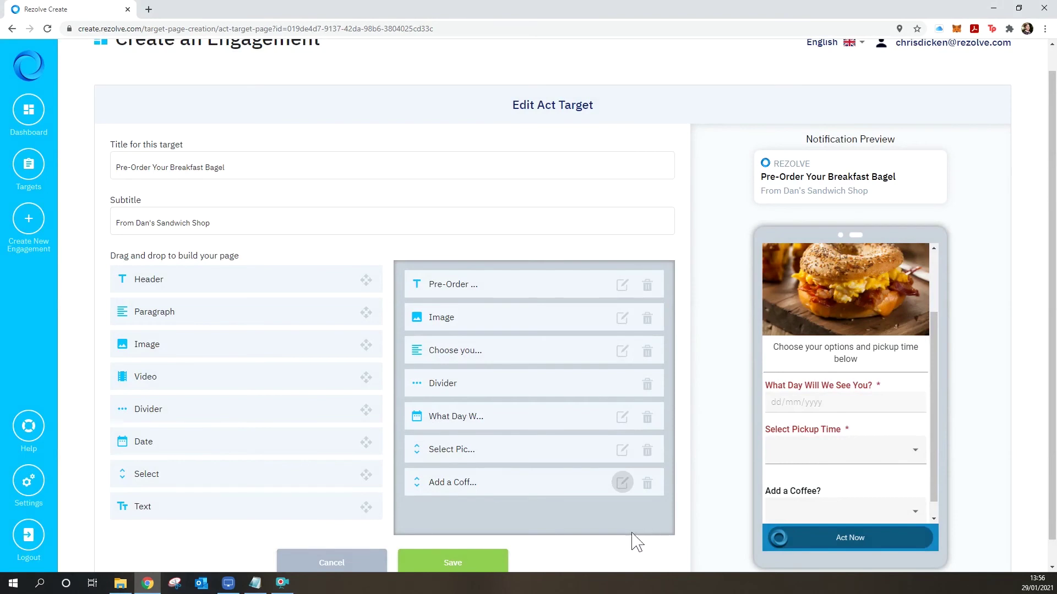
click(484, 567)
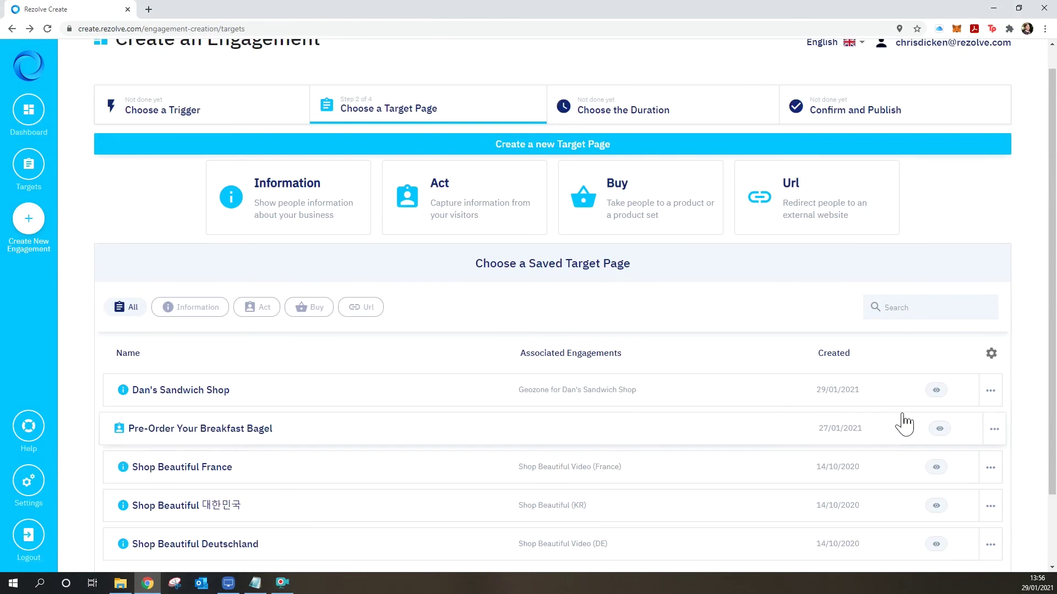
Choose "Pre-Order Your Breakfast Bagel" as the engagement's target page and continue to the confirmation stage.
click(510, 433)
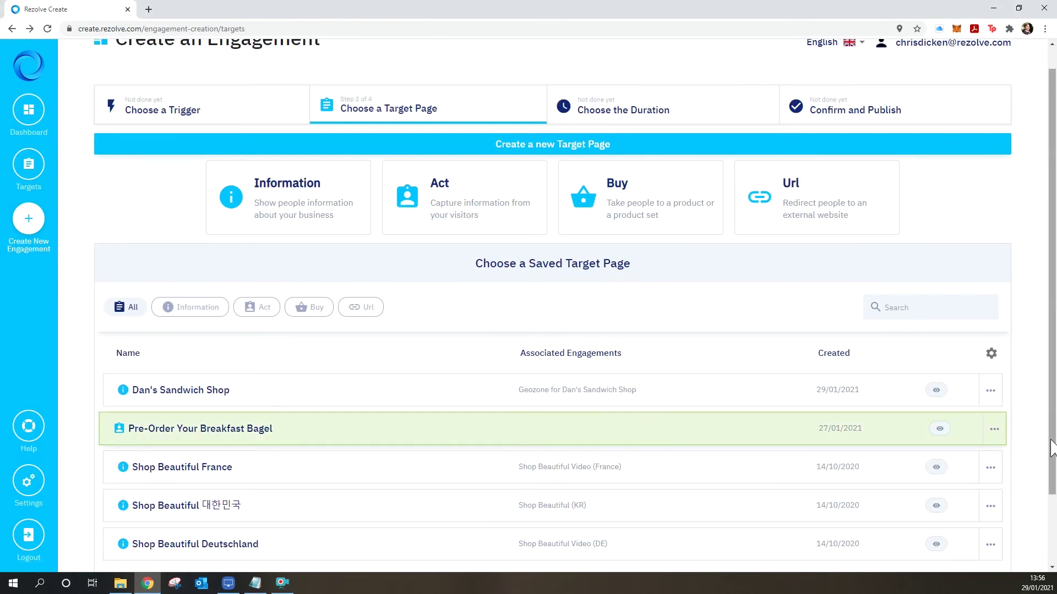
scroll(1054, 440, down, 2)
click(979, 555)
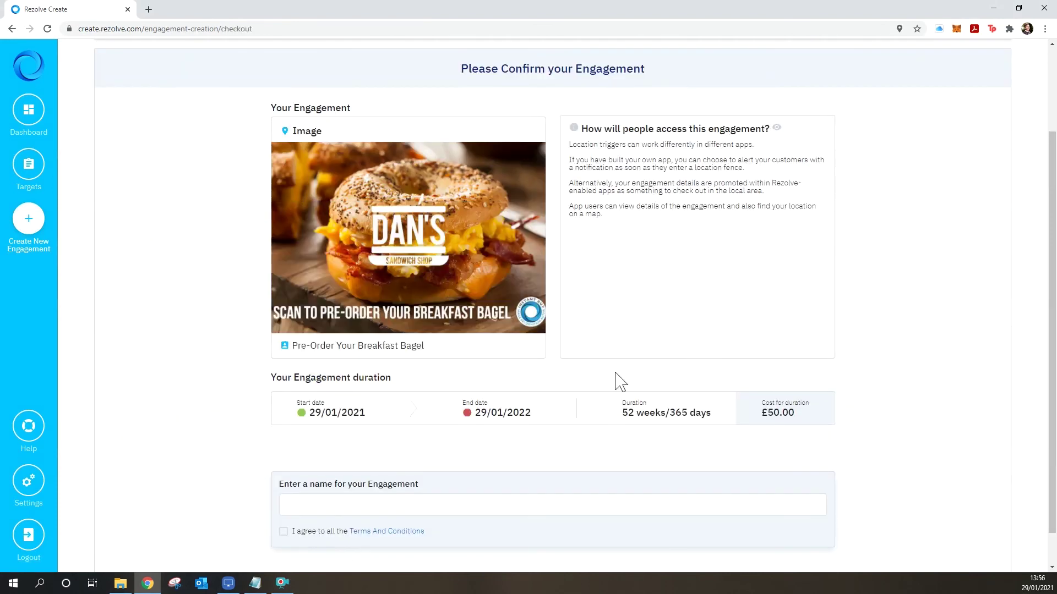
Agree to the terms and conditions, name the engagement "Breakfast Bagel Flier", and create it.
click(283, 531)
click(328, 508)
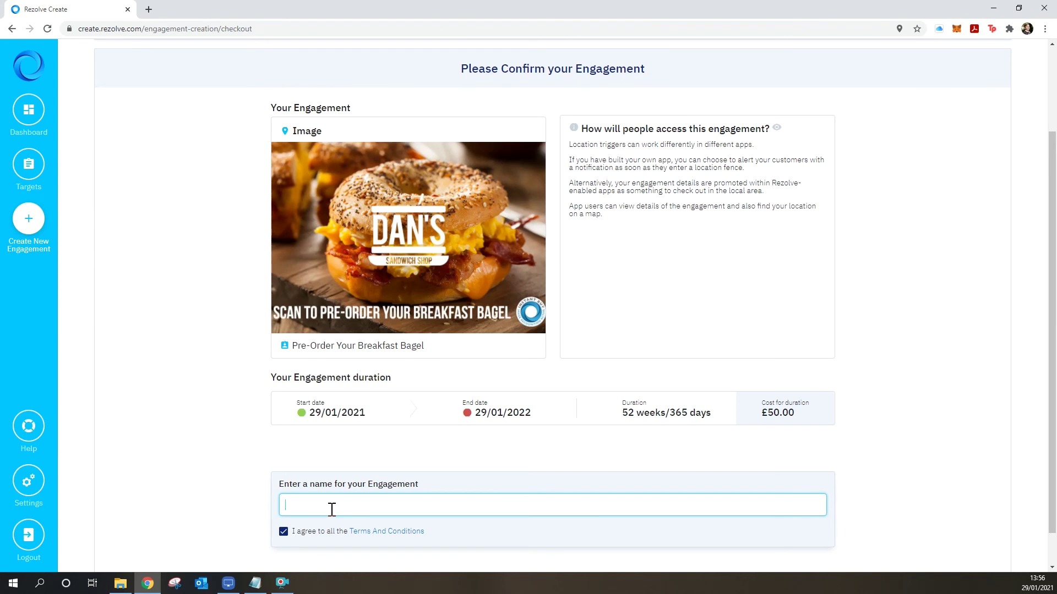
text(Breakfast Bagel FLier)
key(BackSpace)
key(BackSpace)
key(BackSpace)
text(ier)
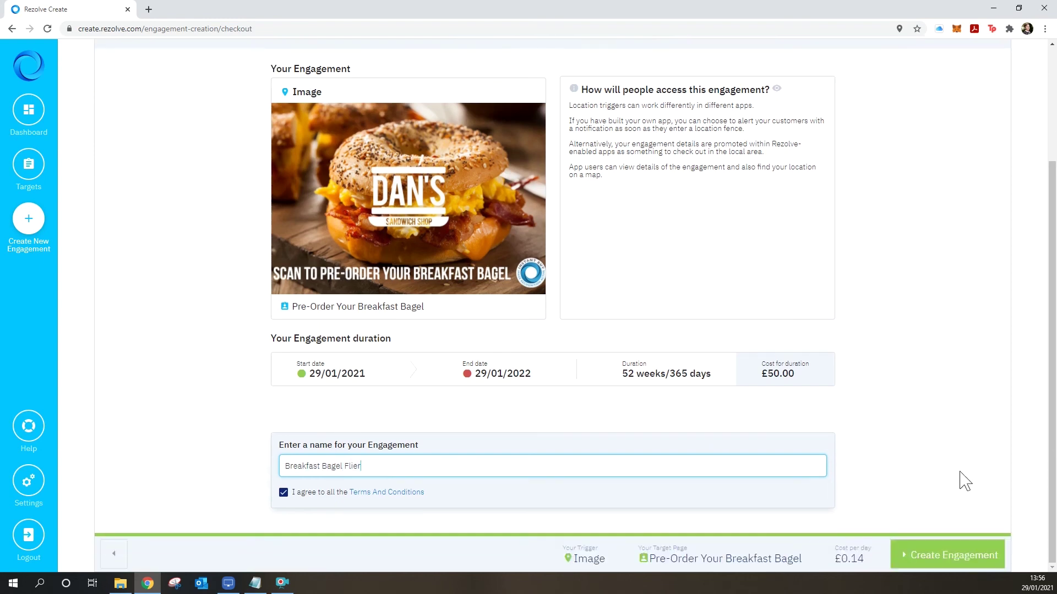
scroll(962, 484, down, 1)
click(965, 553)
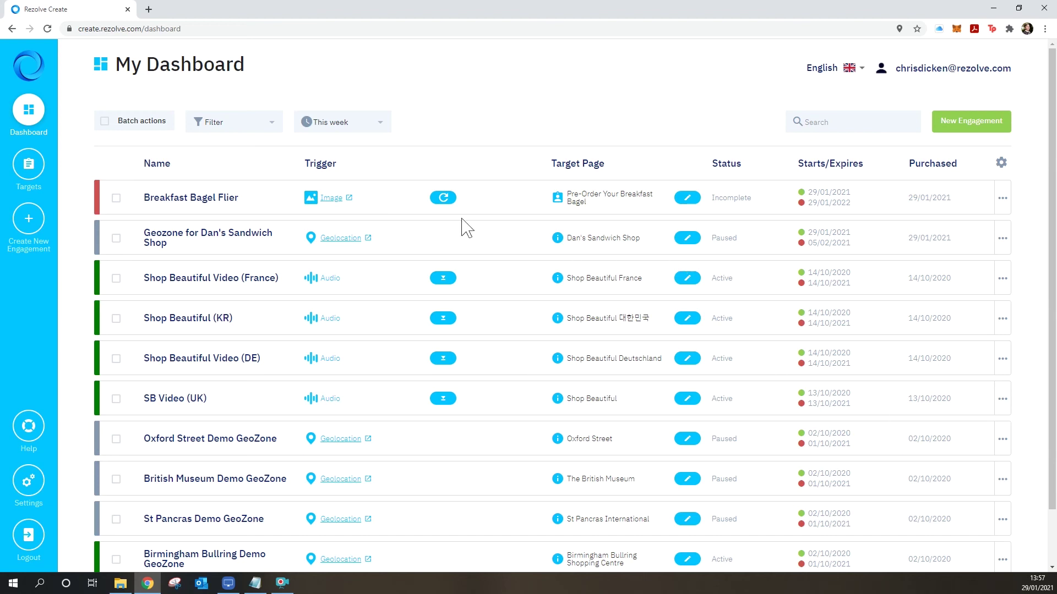
Refresh the trigger status of the Breakfast Bagel Flier engagement, and download and open its processed trigger image.
click(452, 204)
mouse_move(453, 208)
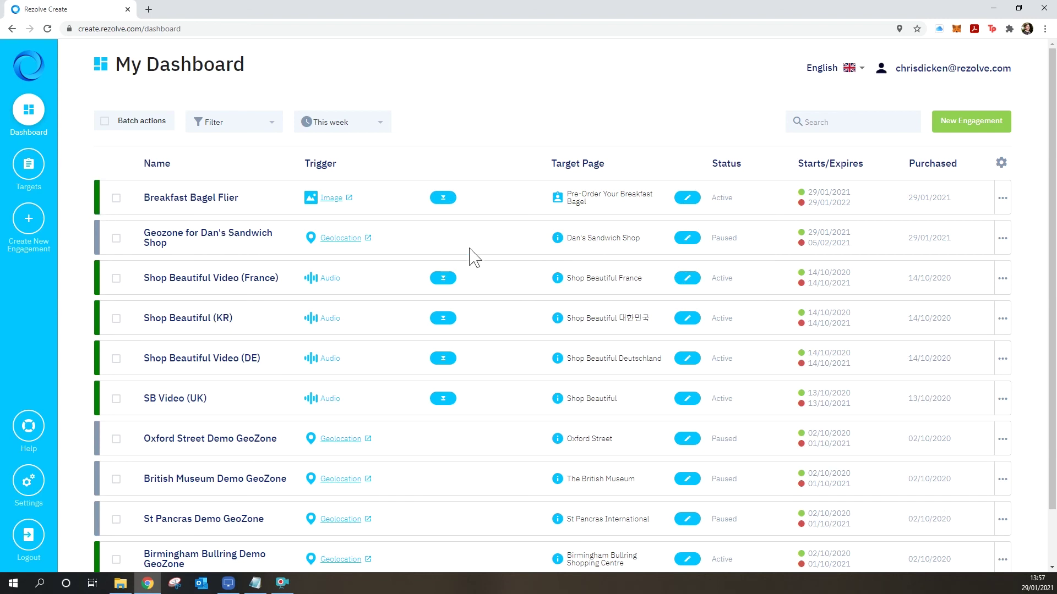
click(443, 200)
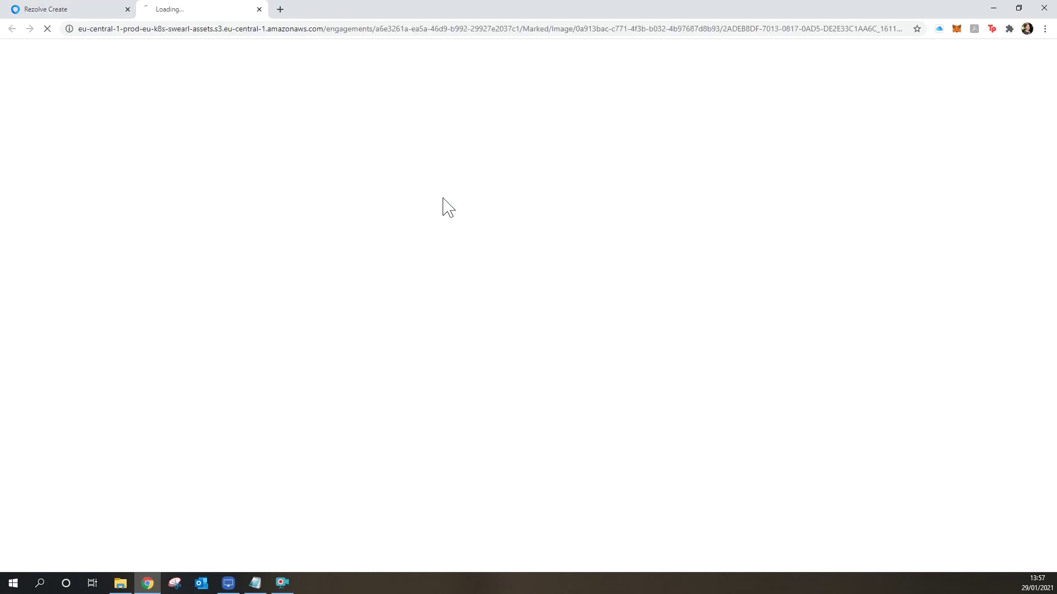
click(65, 557)
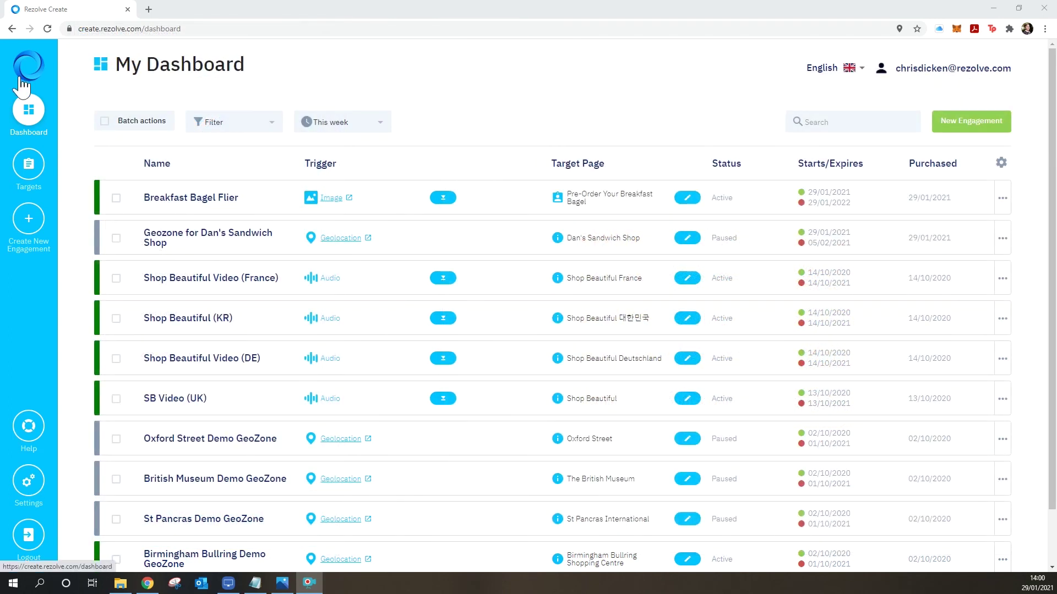
Download the submissions for the "Pre-Order Your Breakfast Bagel" target page from the target pages list.
click(29, 172)
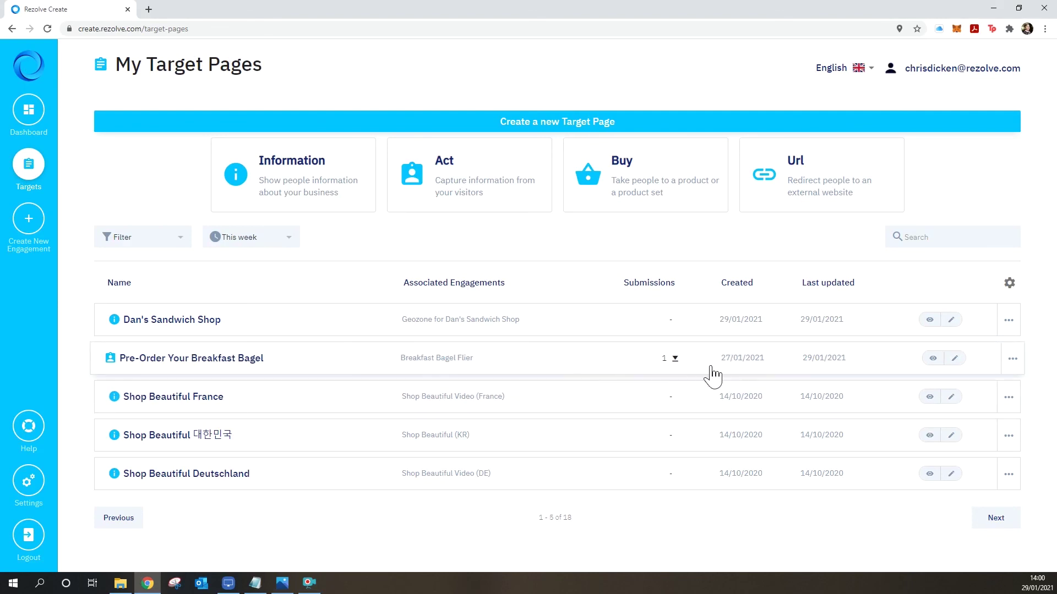
click(675, 365)
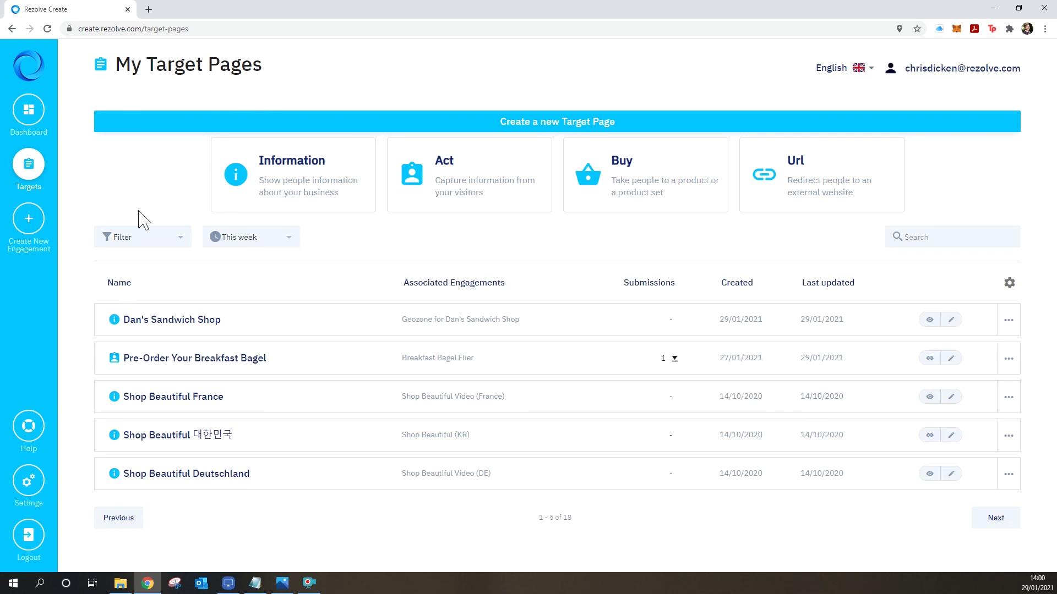
Change the Breakfast Bagel Flier engagement's target page to "Dan's Sandwich Shop" from the dashboard.
click(28, 116)
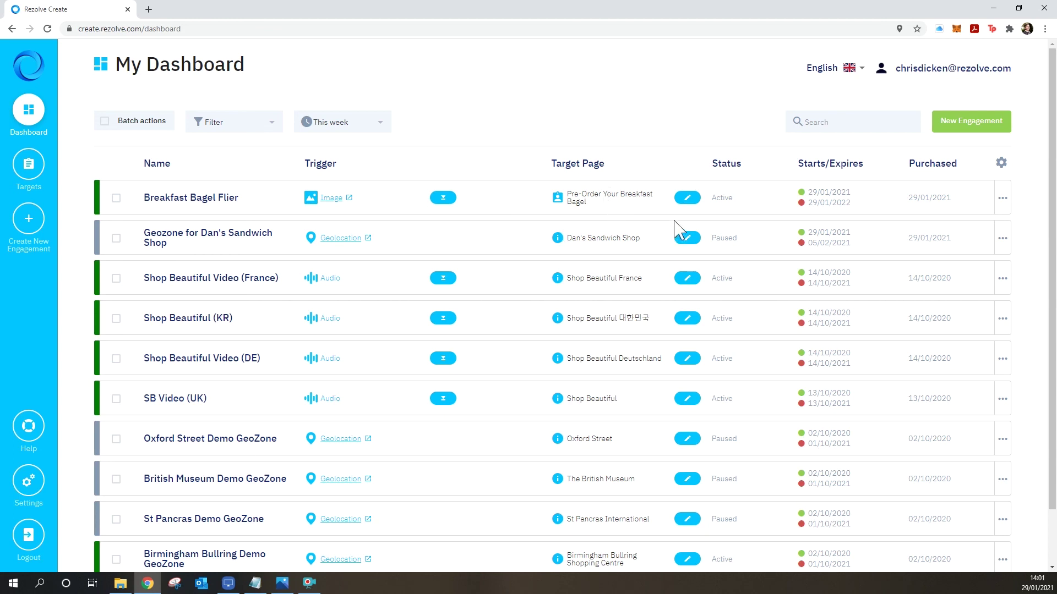
click(686, 199)
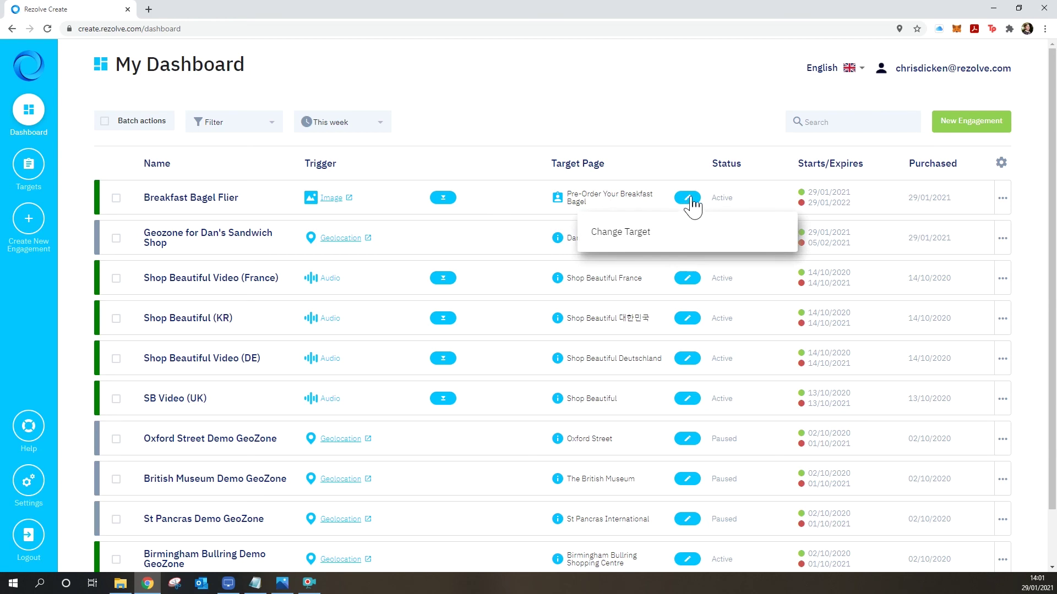
click(691, 203)
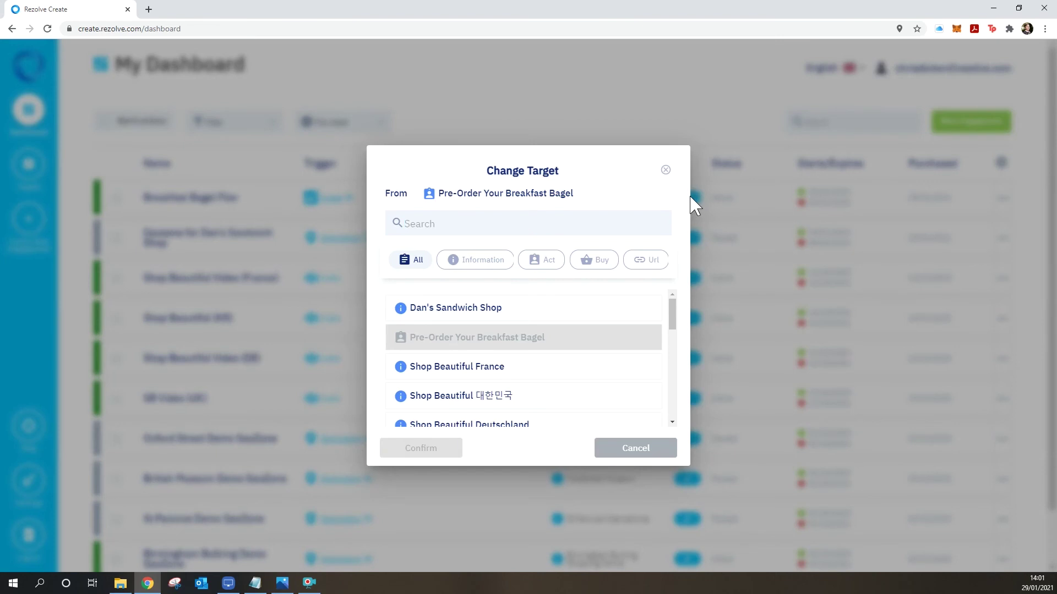
click(515, 308)
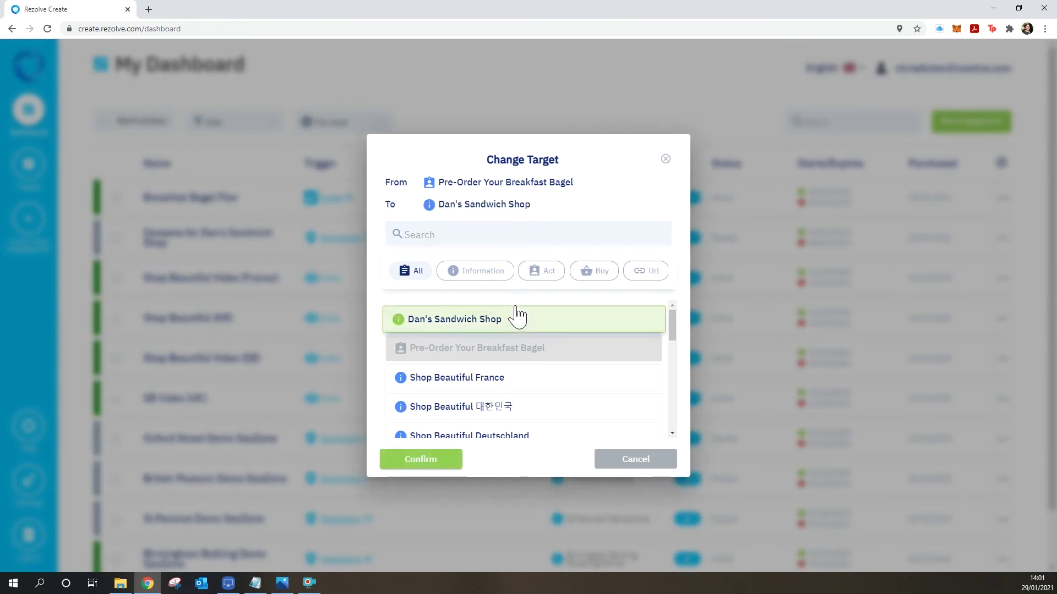
click(445, 463)
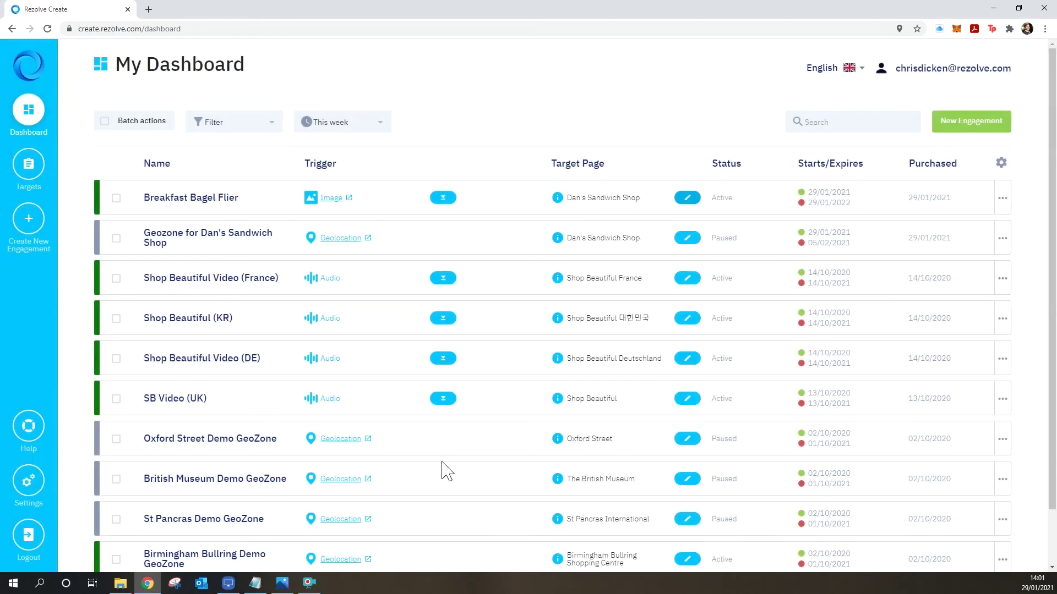